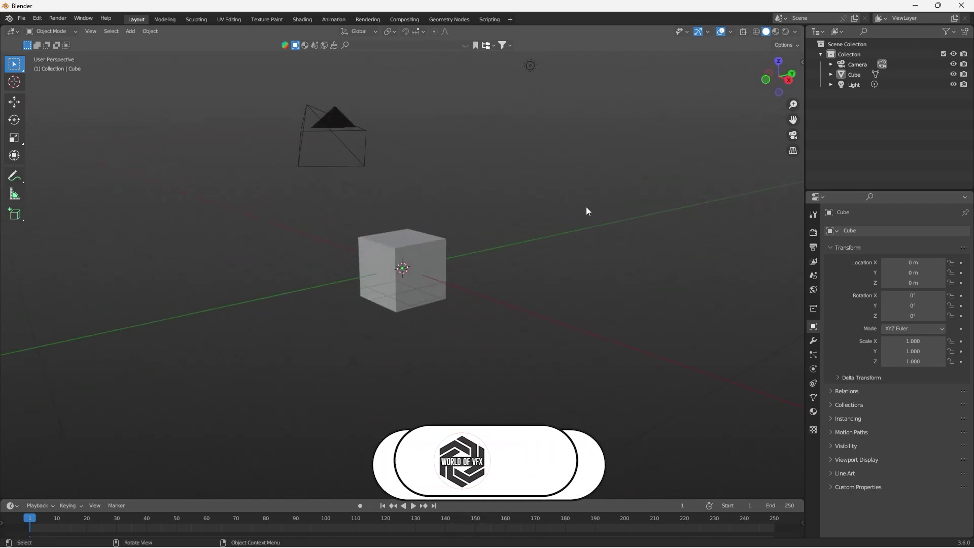
# Step: Delete the default camera, cube and light, and add a new cube mesh
pyautogui.press('a')
pyautogui.press('Delete')
pyautogui.hotkey('shift', 'a')
pyautogui.moveTo(592, 207)
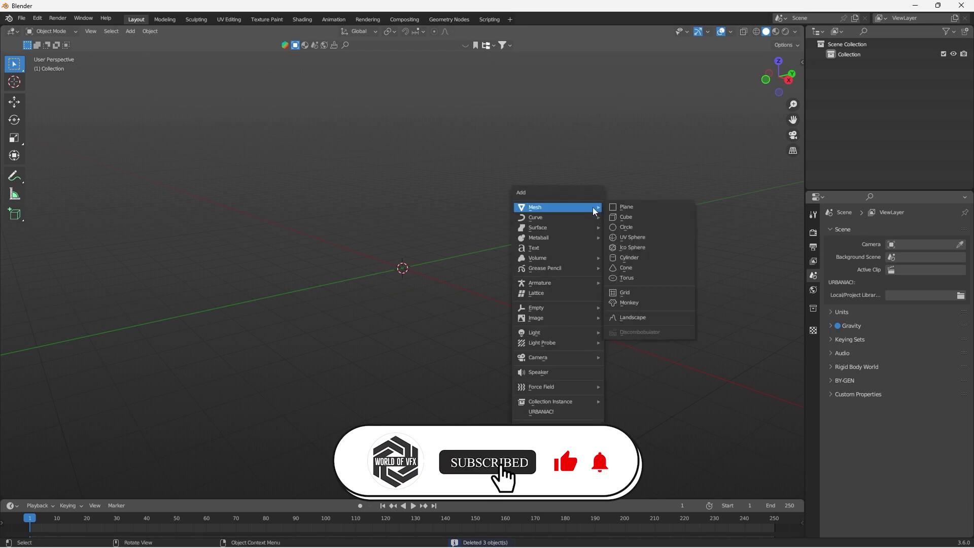
pyautogui.click(623, 217)
# Step: Scale the cube to 3.792 and stretch it to 11.023 along X into a long box
pyautogui.press('s')
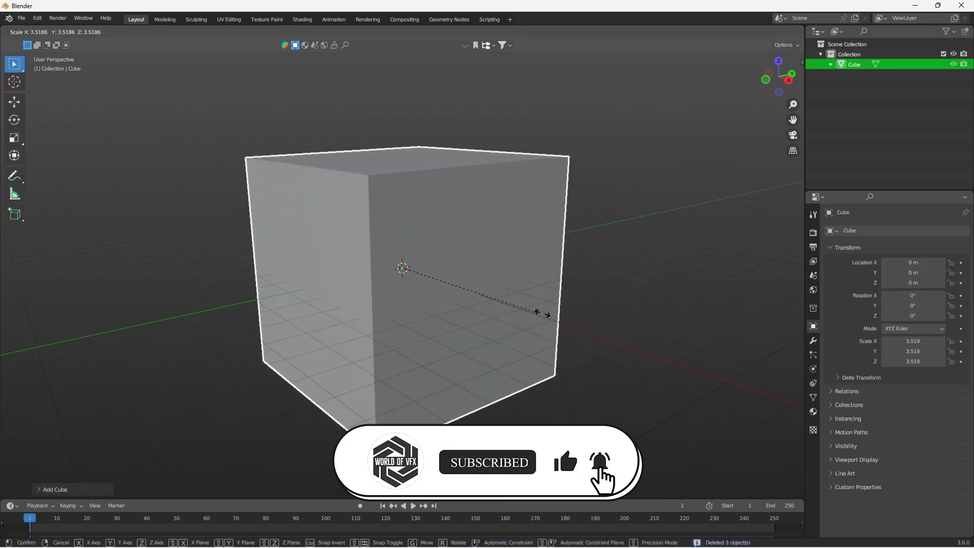
pyautogui.click(540, 312)
pyautogui.press('s')
pyautogui.press('x')
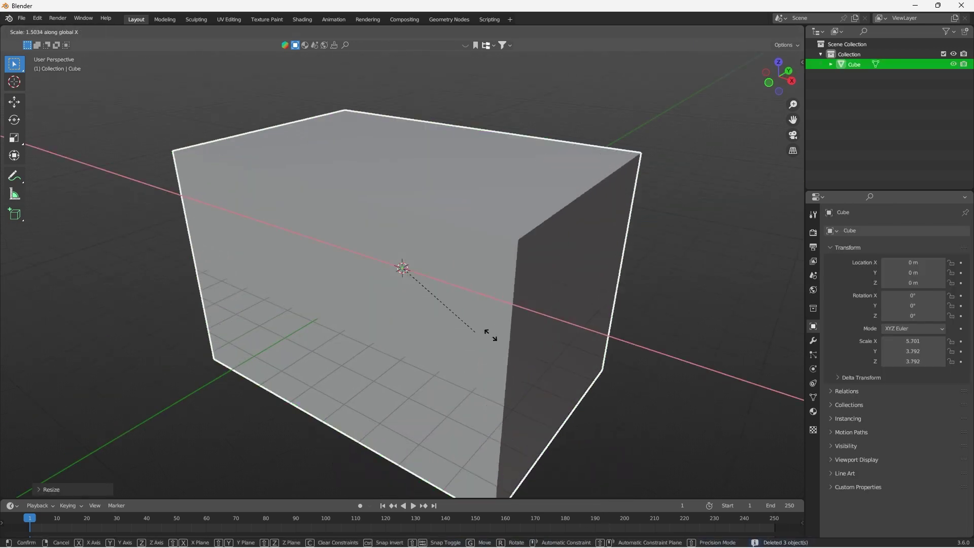
pyautogui.click(527, 335)
pyautogui.scroll(-5, 527, 333)
pyautogui.moveTo(526, 332); pyautogui.dragTo(467, 327, button='middle')
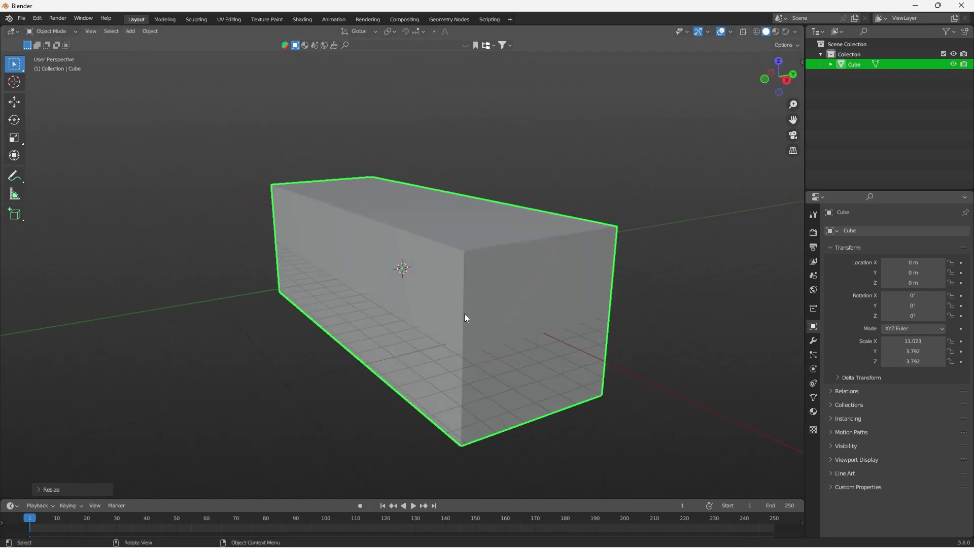
# Step: Delete the box's front end face to open one end
pyautogui.press('Tab')
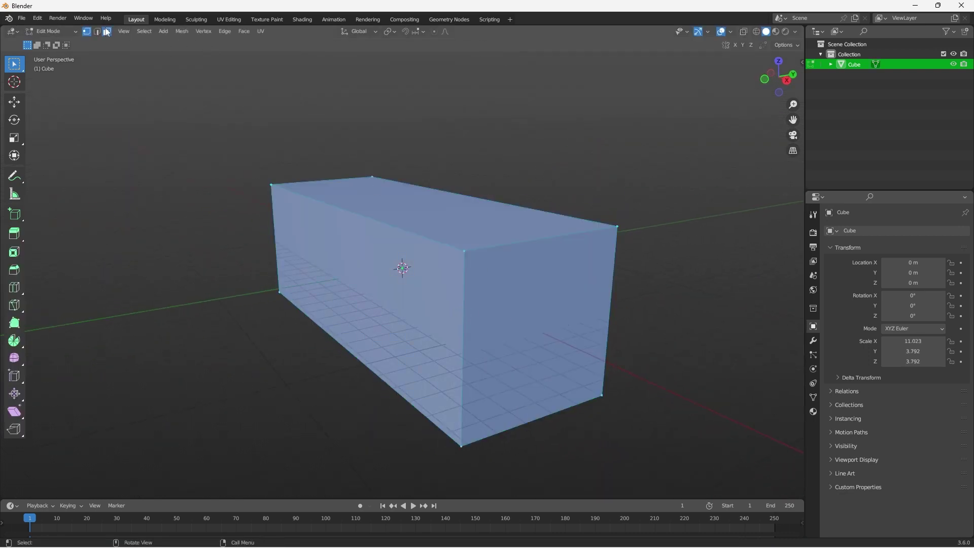
pyautogui.click(519, 289)
pyautogui.press('x')
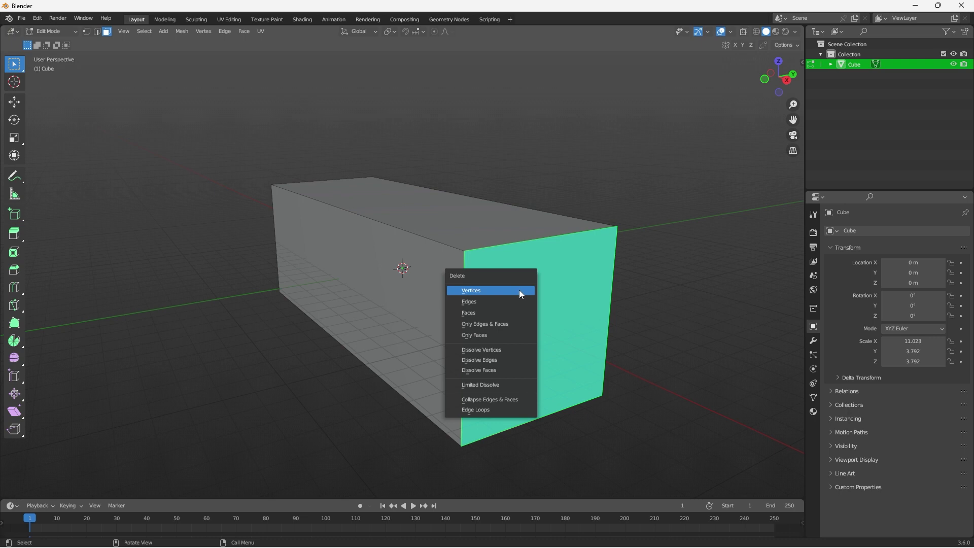
pyautogui.click(491, 312)
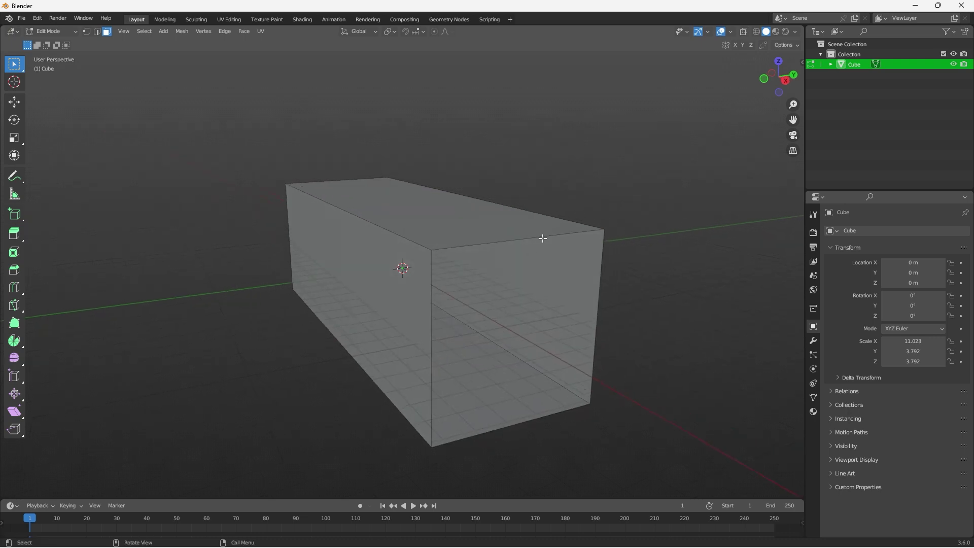
pyautogui.press('Tab')
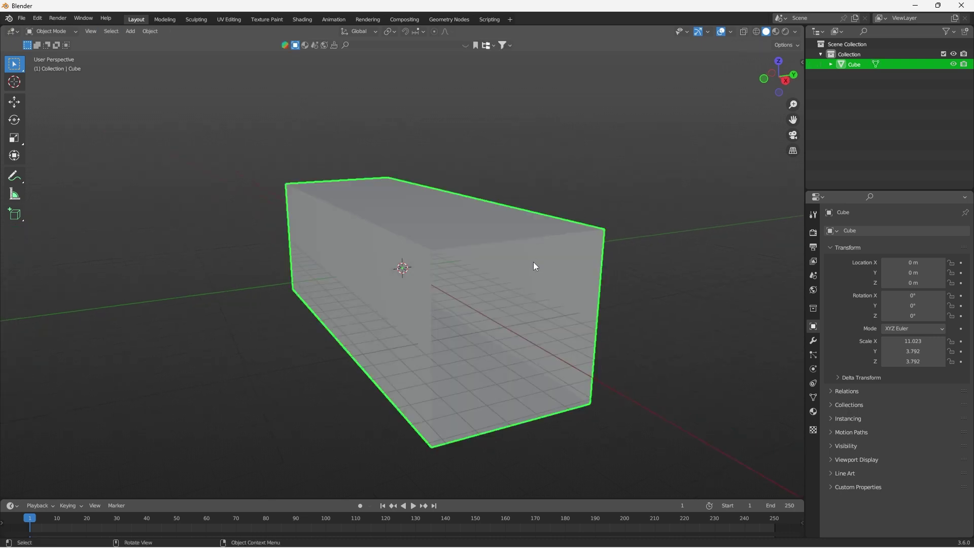
# Step: Add a Solidify modifier to the box with 0.07 m wall thickness
pyautogui.click(814, 342)
pyautogui.click(873, 232)
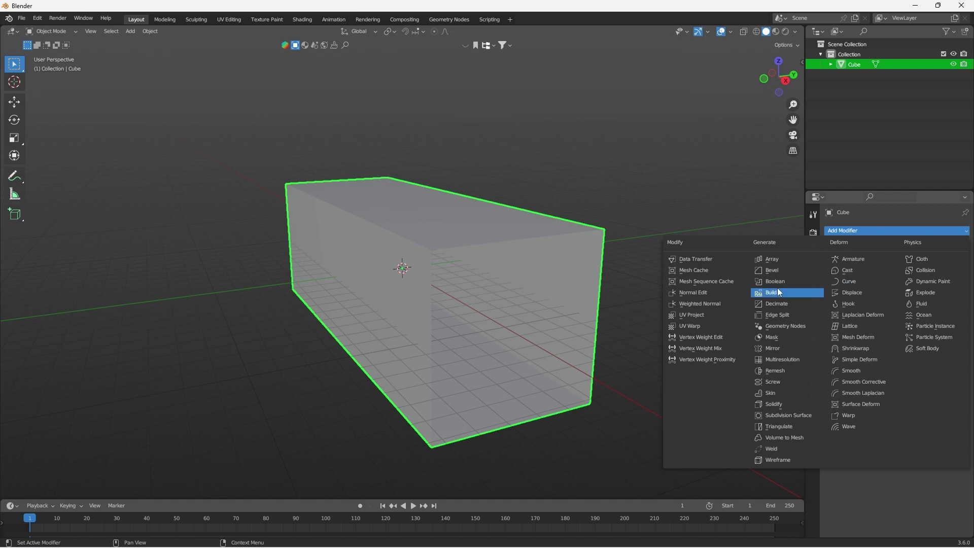
pyautogui.click(773, 404)
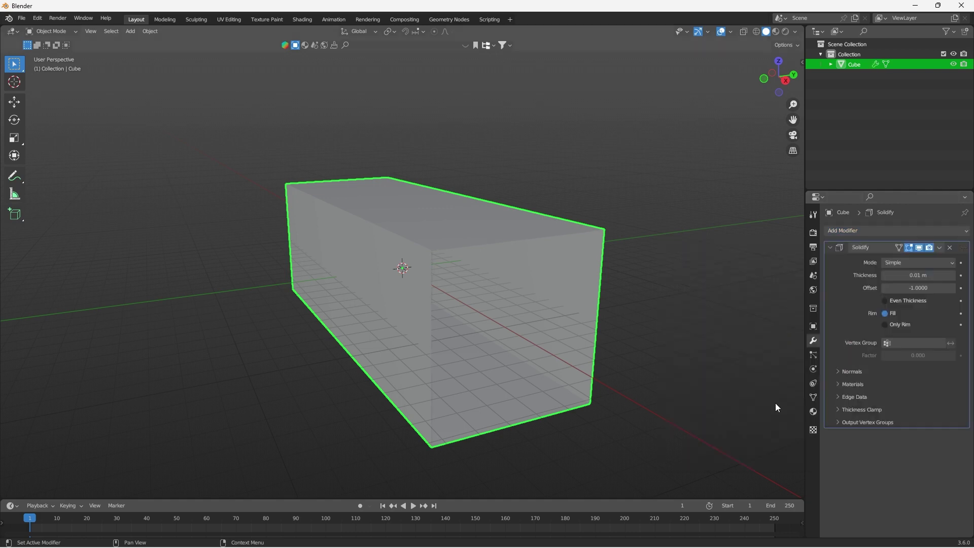
pyautogui.moveTo(537, 357); pyautogui.dragTo(439, 325, button='middle')
pyautogui.scroll(2, 439, 325)
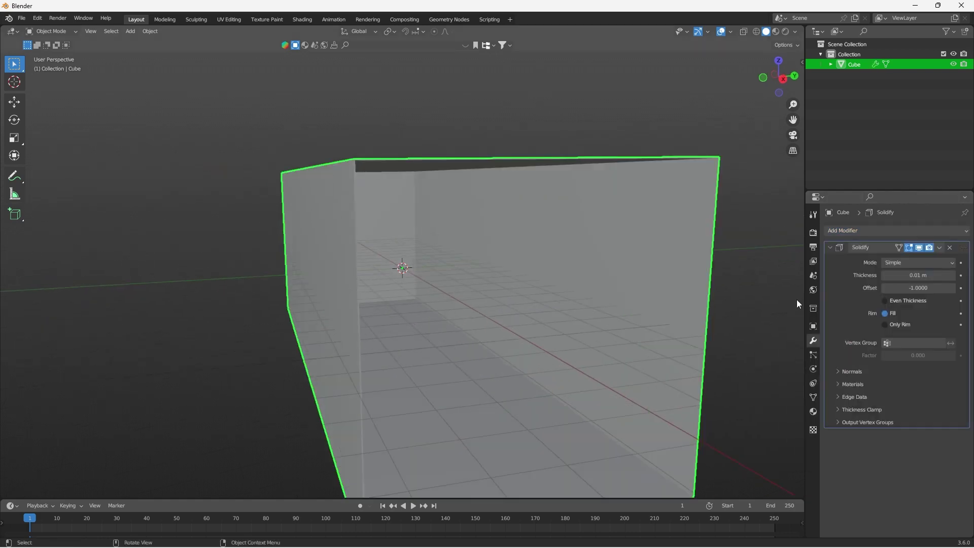
pyautogui.moveTo(911, 274); pyautogui.dragTo(928, 275)
pyautogui.moveTo(713, 296); pyautogui.dragTo(628, 293, button='middle')
# Step: Stretch the corridor box slightly longer and add a second cube moved back along Y
pyautogui.press('s')
pyautogui.click(608, 302)
pyautogui.hotkey('shift', 'a')
pyautogui.moveTo(609, 304)
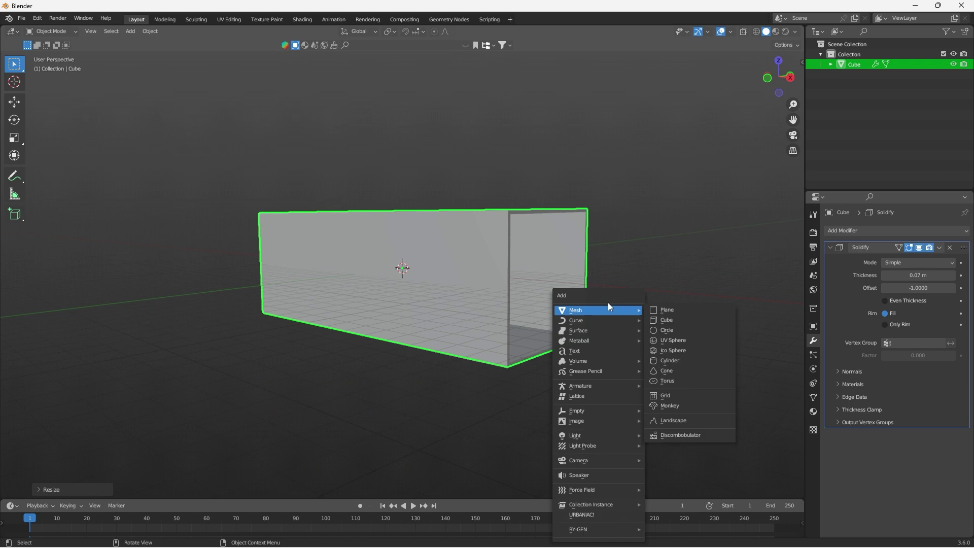
pyautogui.click(667, 319)
pyautogui.moveTo(666, 319); pyautogui.dragTo(385, 284, button='middle')
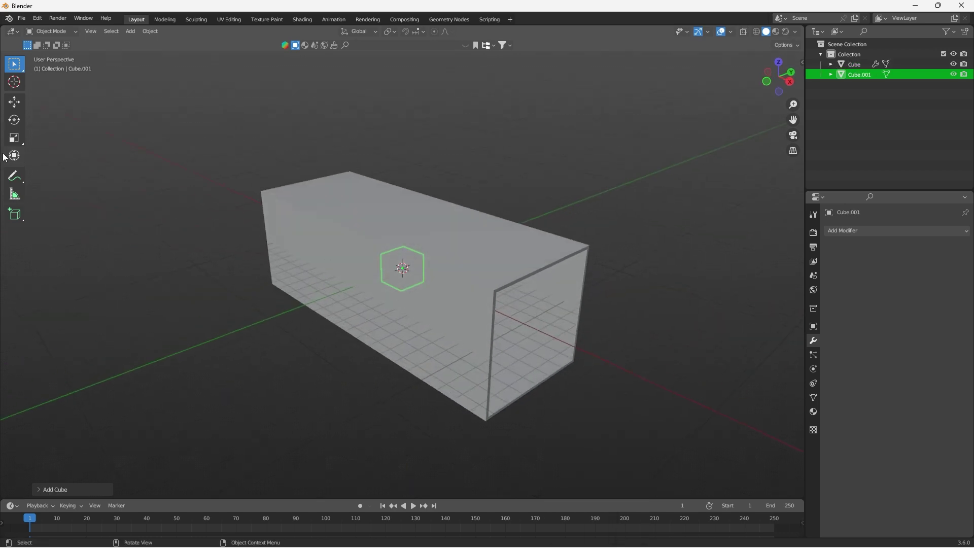
pyautogui.click(16, 107)
pyautogui.moveTo(433, 259); pyautogui.dragTo(380, 278)
# Step: Scale the new cube taller along Z, resize its X width, and move it 5 m left
pyautogui.moveTo(380, 278); pyautogui.dragTo(425, 294, button='middle')
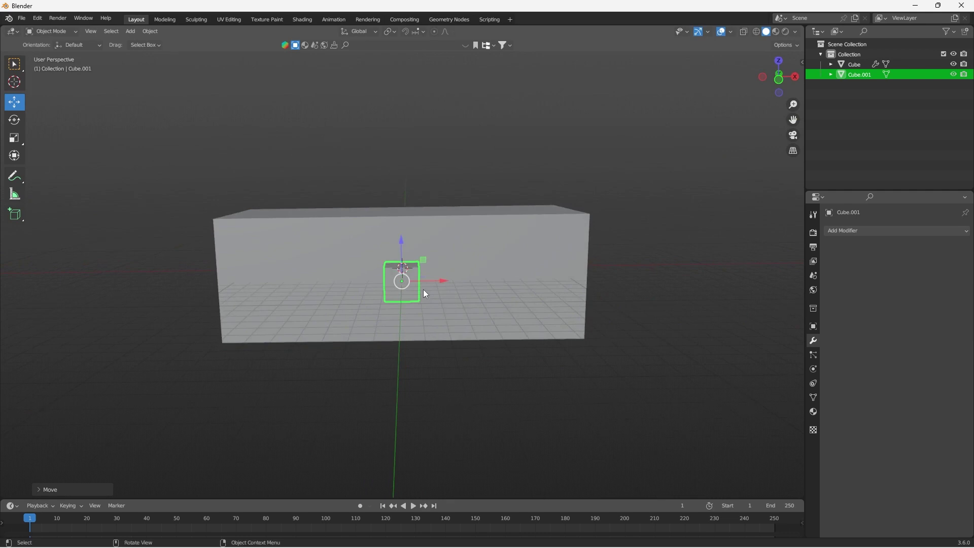
pyautogui.press('s')
pyautogui.press('z')
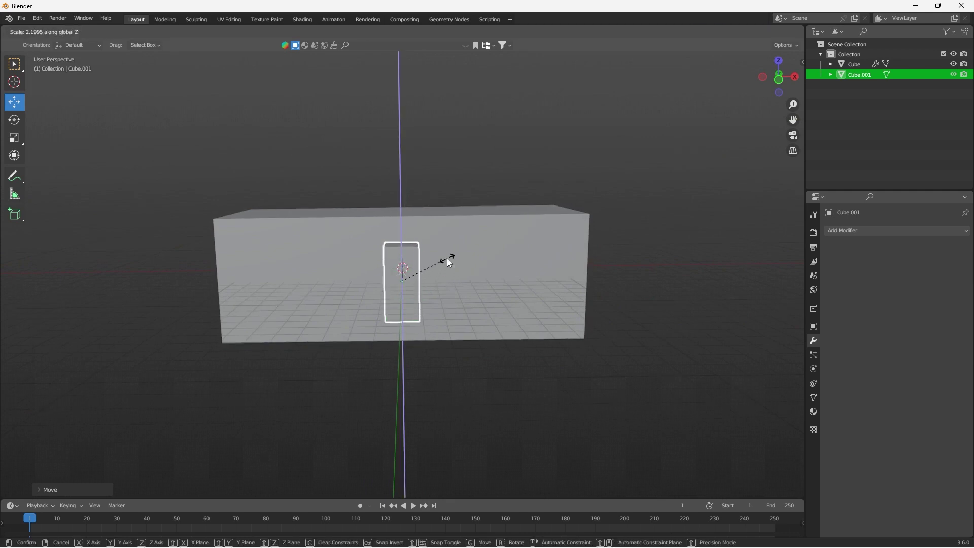
pyautogui.click(446, 258)
pyautogui.press('s')
pyautogui.press('x')
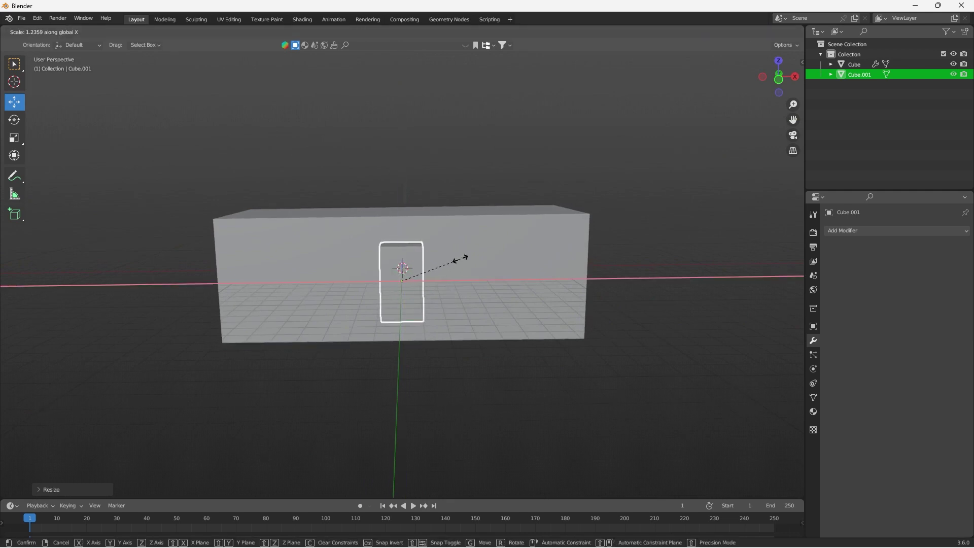
pyautogui.click(460, 258)
pyautogui.press('g')
pyautogui.press('x')
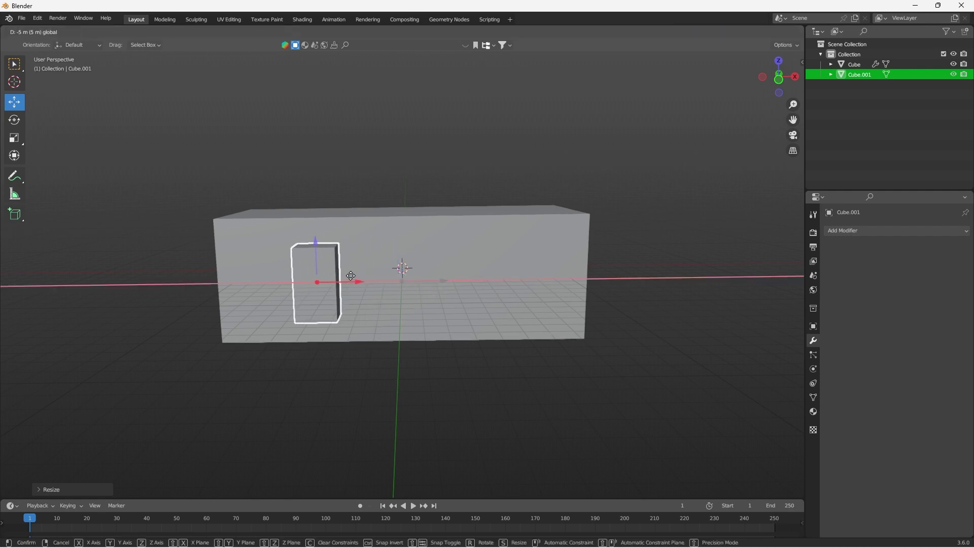
pyautogui.click(343, 274)
# Step: Duplicate the tall block and slide the copy right along X
pyautogui.hotkey('shift', 'd')
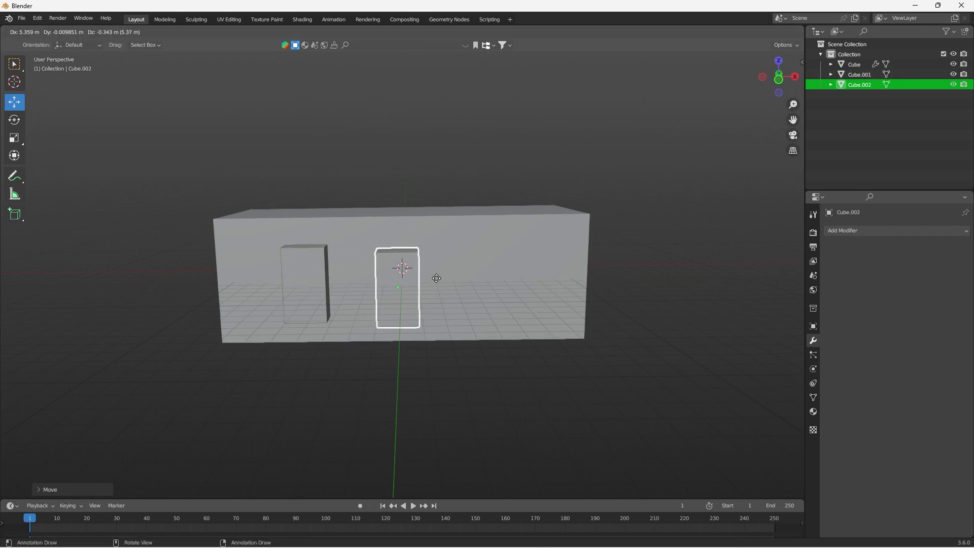
pyautogui.rightClick(363, 286)
pyautogui.moveTo(343, 281); pyautogui.dragTo(440, 282)
pyautogui.moveTo(528, 298)
pyautogui.mouseDown(button='middle')
pyautogui.moveTo(386, 284)
pyautogui.moveTo(483, 290)
pyautogui.mouseUp(button='middle')
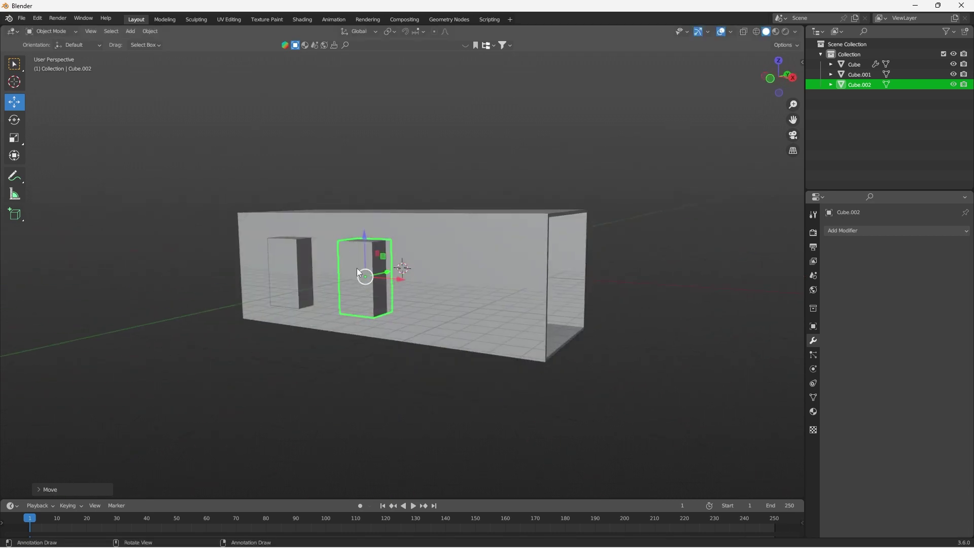
# Step: Join the two tall blocks into a single cutter object
pyautogui.keyDown('shift'); pyautogui.click(281, 264); pyautogui.keyUp('shift')
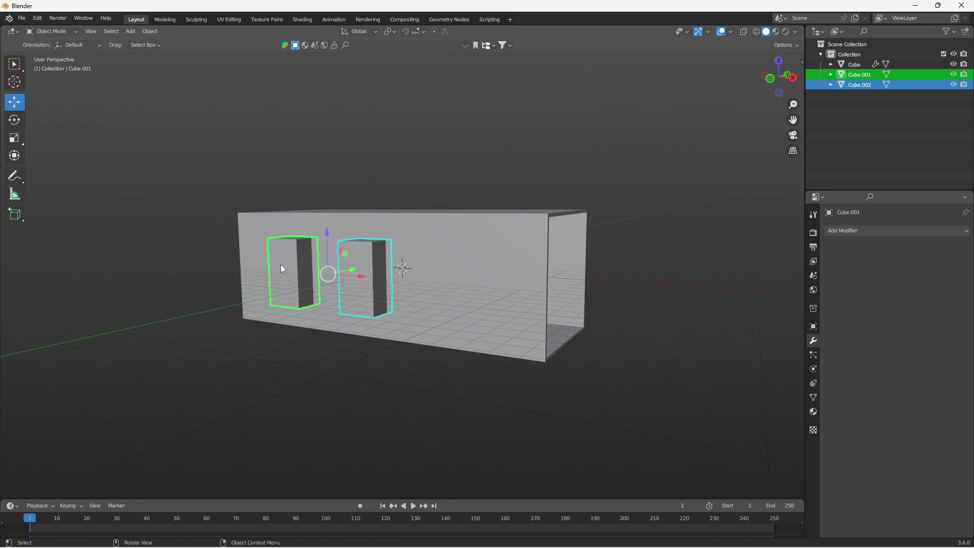
pyautogui.rightClick(380, 253)
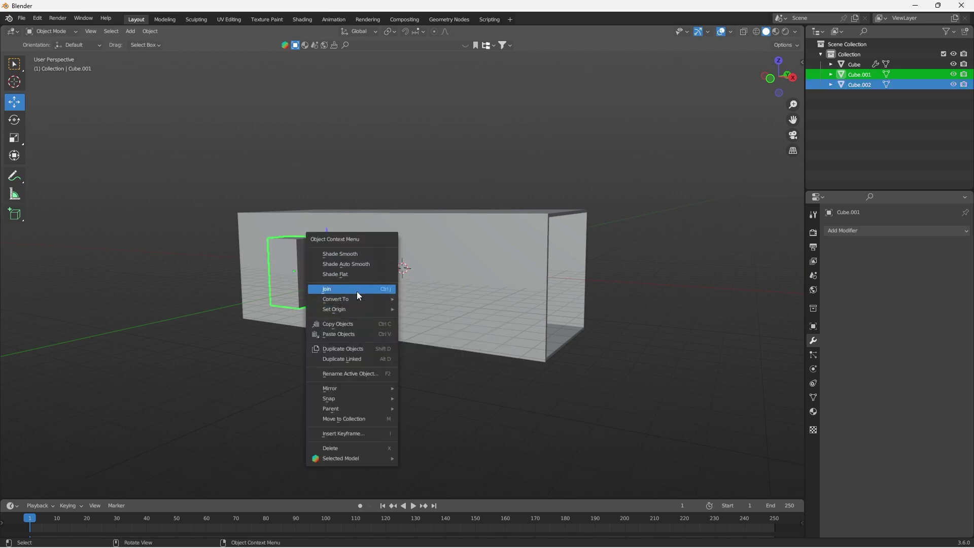
pyautogui.click(357, 291)
pyautogui.moveTo(401, 400); pyautogui.dragTo(365, 283, button='middle')
# Step: Apply the Solidify modifier on the corridor box
pyautogui.click(382, 267)
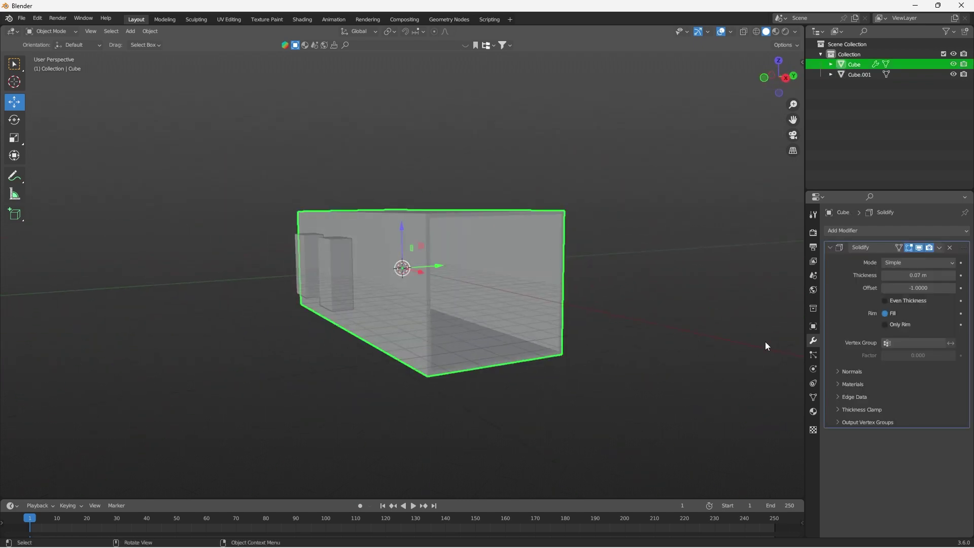
pyautogui.click(940, 248)
pyautogui.click(924, 259)
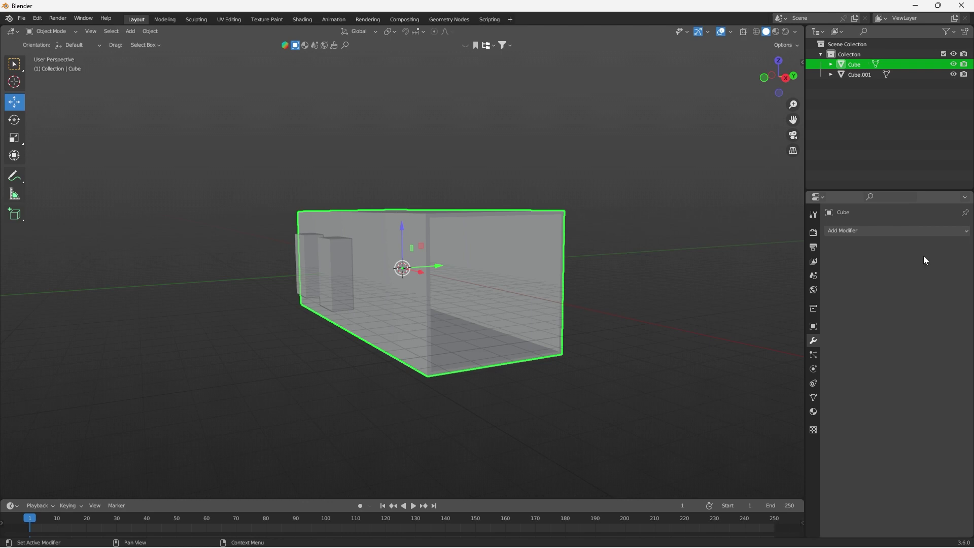
# Step: Add a Boolean modifier using the joined blocks as cutter, apply it, and select the cutter
pyautogui.click(874, 231)
pyautogui.click(777, 282)
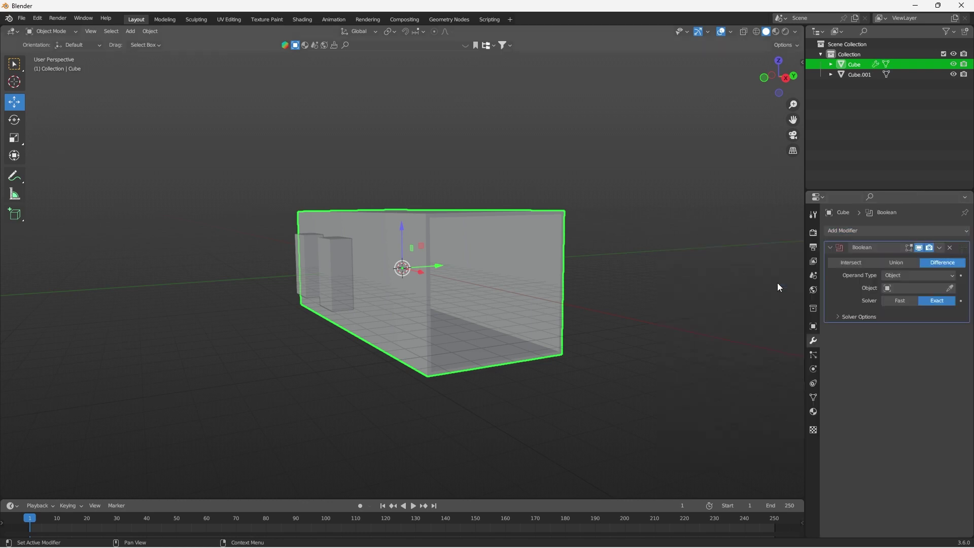
pyautogui.click(950, 287)
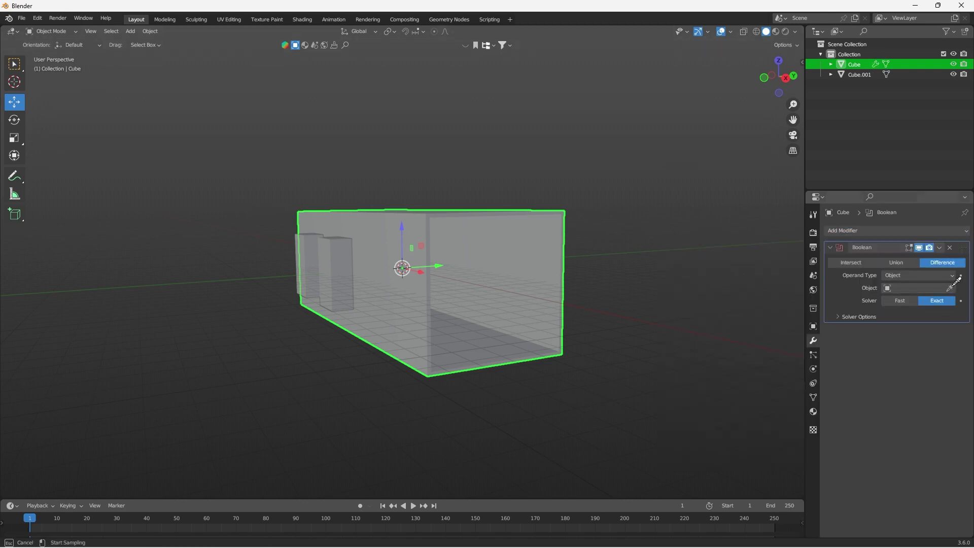
pyautogui.click(341, 269)
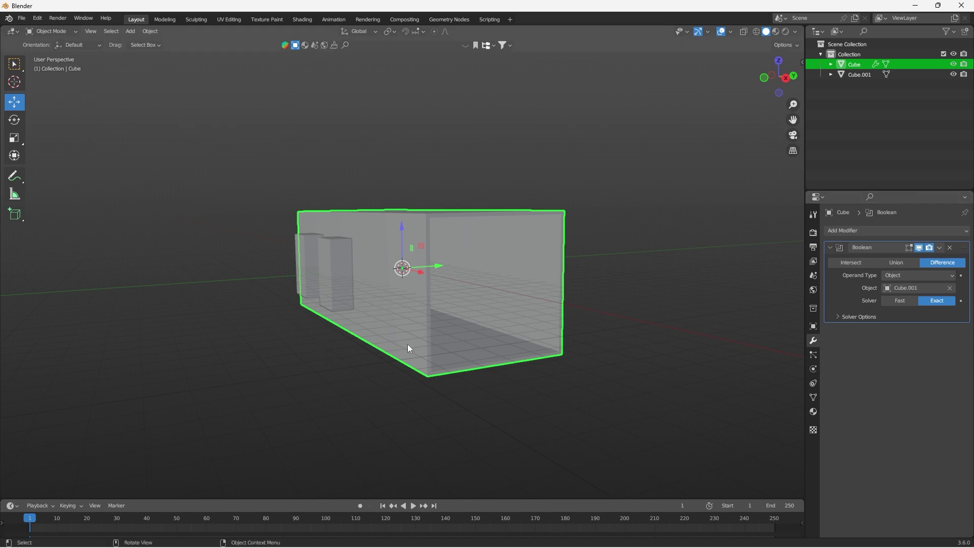
pyautogui.moveTo(406, 344); pyautogui.dragTo(487, 345, button='middle')
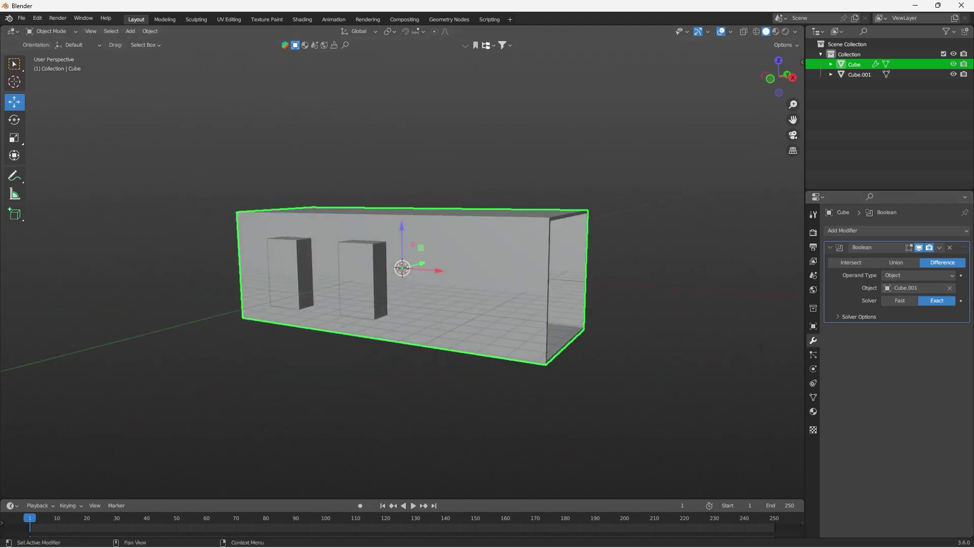
pyautogui.click(939, 248)
pyautogui.click(930, 256)
pyautogui.click(378, 276)
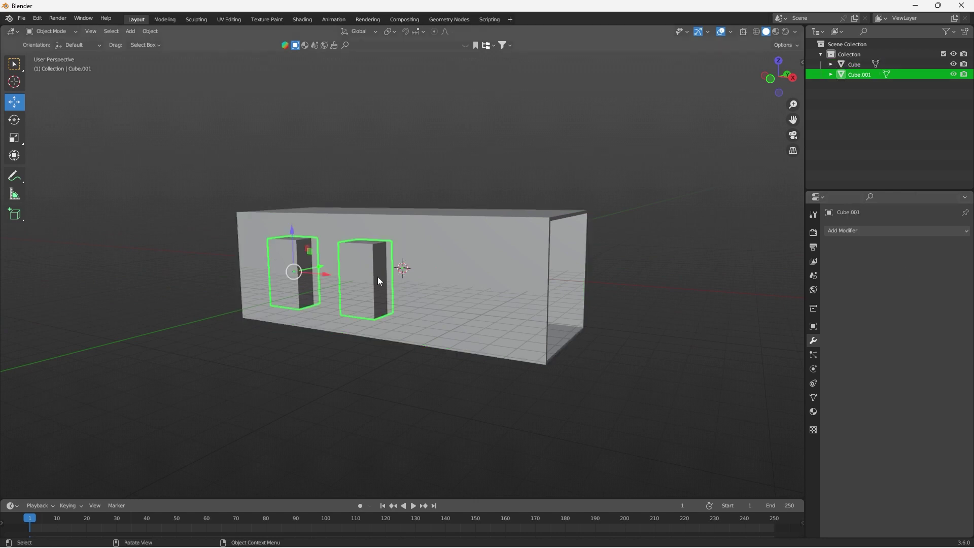
# Step: Delete the window cutter object Cube.001
pyautogui.press('Delete')
pyautogui.moveTo(408, 298); pyautogui.dragTo(496, 260, button='middle')
pyautogui.scroll(6, 330, 288)
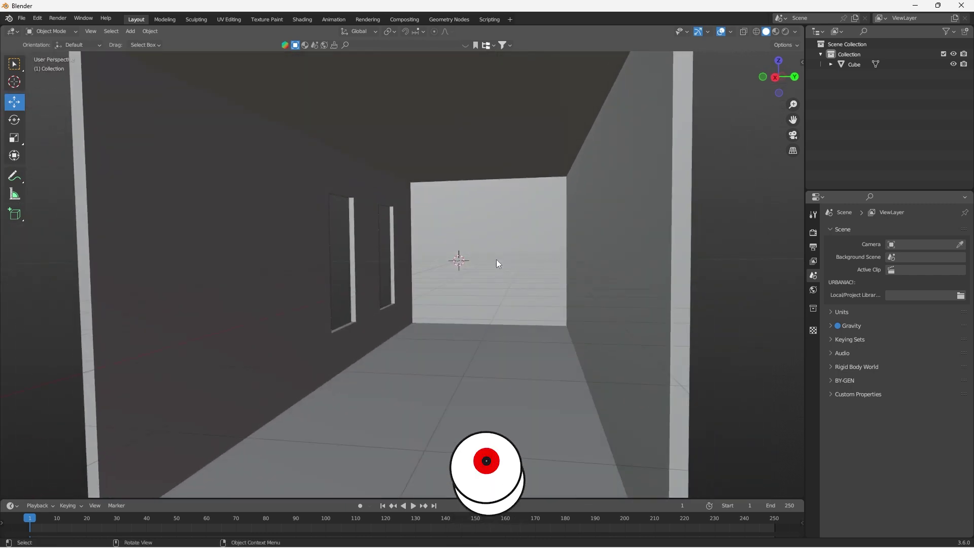
# Step: Add a camera aligned to the current view and enter walk mode to position it
pyautogui.hotkey('shift', 'a')
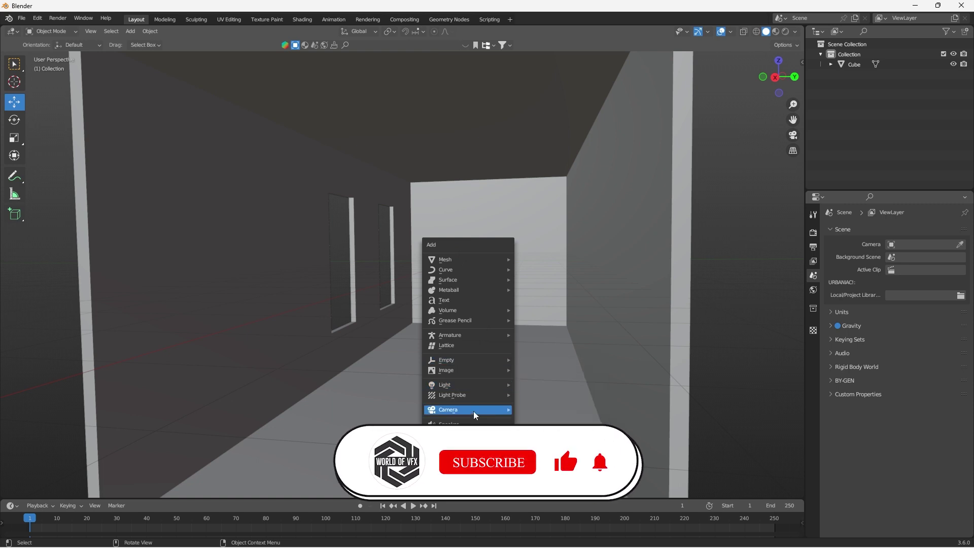
pyautogui.moveTo(473, 411)
pyautogui.click(555, 409)
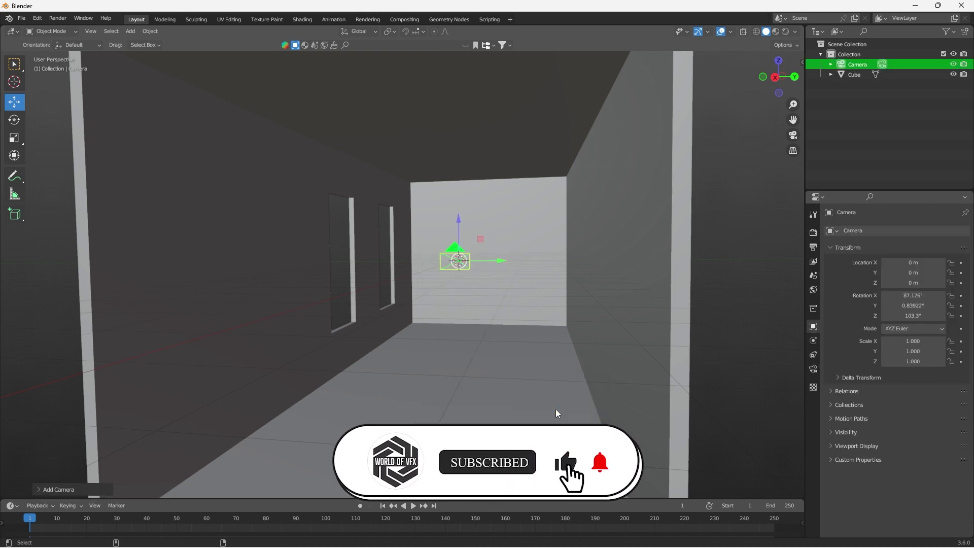
pyautogui.press('ctrl+alt+KP_0')
pyautogui.hotkey('shift', '`')
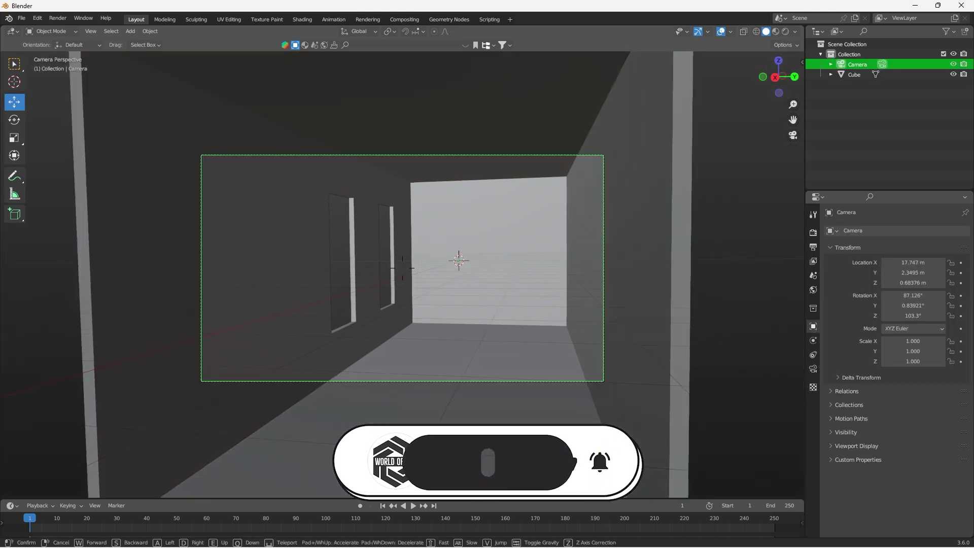
# Step: Finish reframing the camera, then set the render engine to Cycles with GPU Compute
pyautogui.press('d')
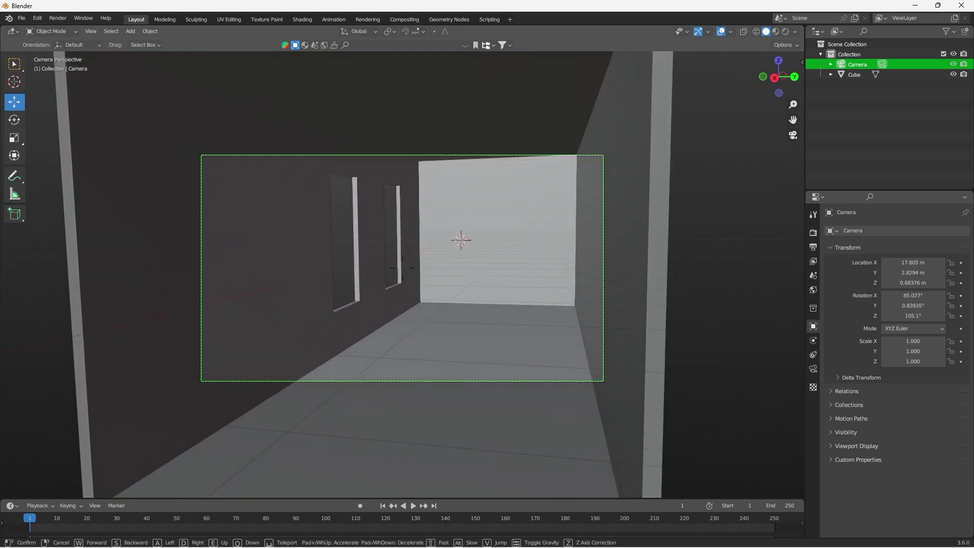
pyautogui.press('Return')
pyautogui.click(813, 233)
pyautogui.click(927, 230)
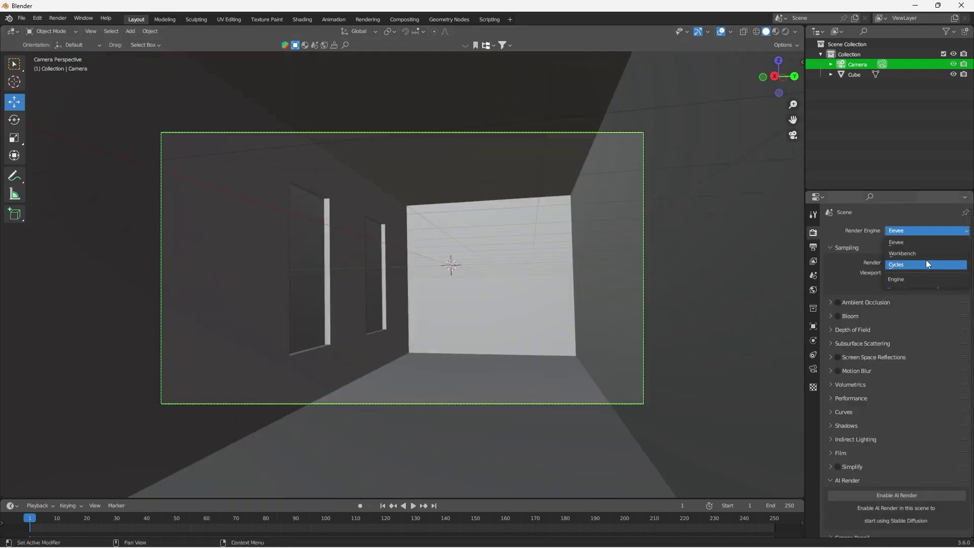
pyautogui.click(926, 263)
pyautogui.click(926, 255)
pyautogui.click(918, 279)
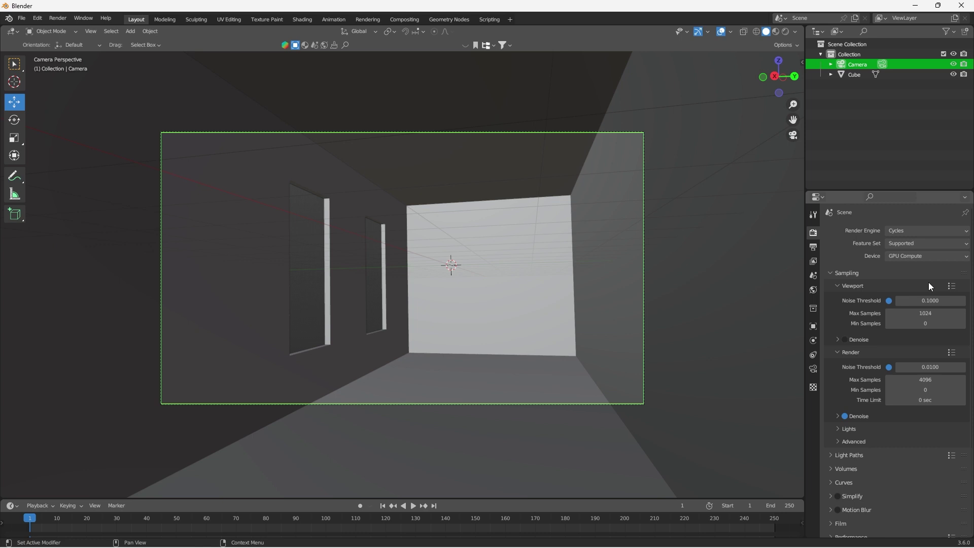
# Step: Enable Render Region in the output settings and select the corridor room mesh
pyautogui.click(813, 248)
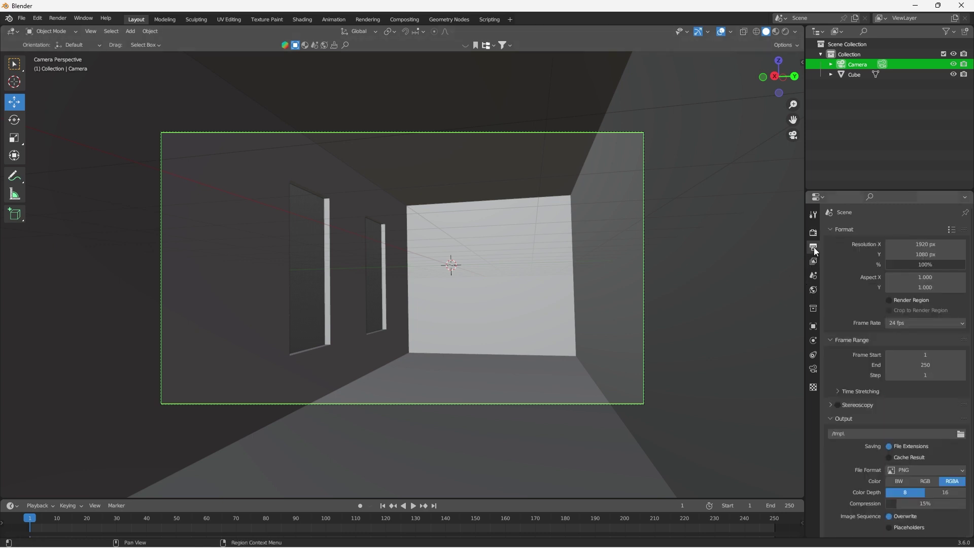
pyautogui.click(888, 300)
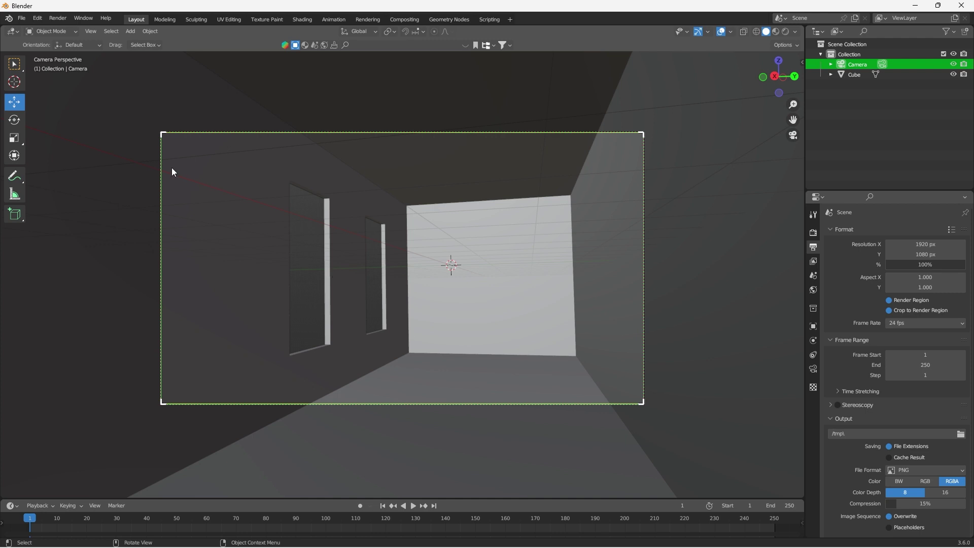
pyautogui.click(320, 311)
pyautogui.moveTo(320, 311); pyautogui.dragTo(377, 350, button='middle')
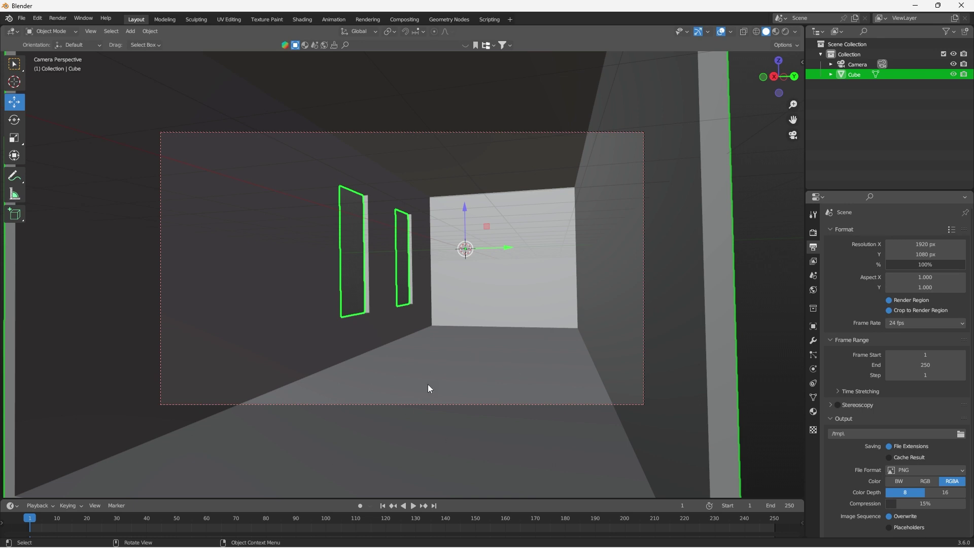
# Step: Separate the corridor's floor face into its own object, Cube.001, and select it
pyautogui.press('Tab')
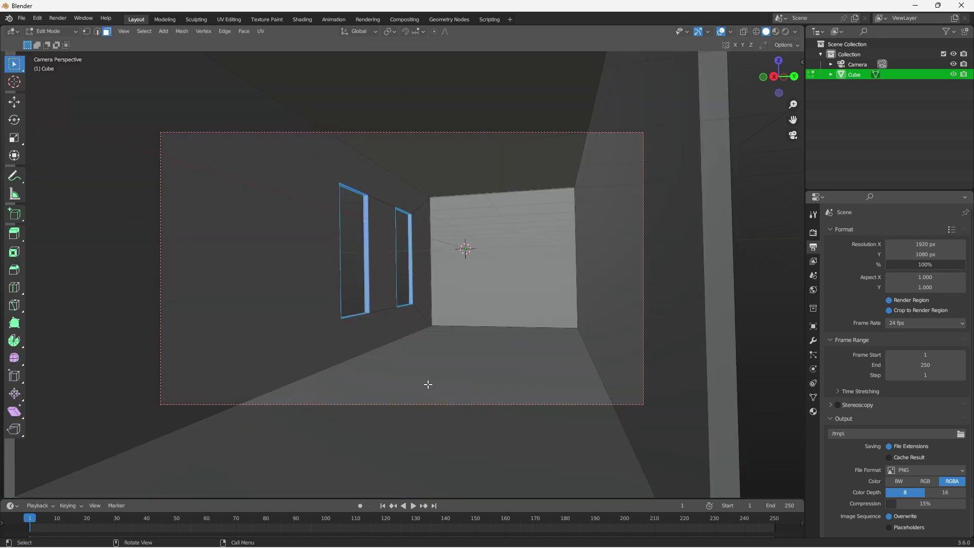
pyautogui.click(486, 366)
pyautogui.rightClick(487, 356)
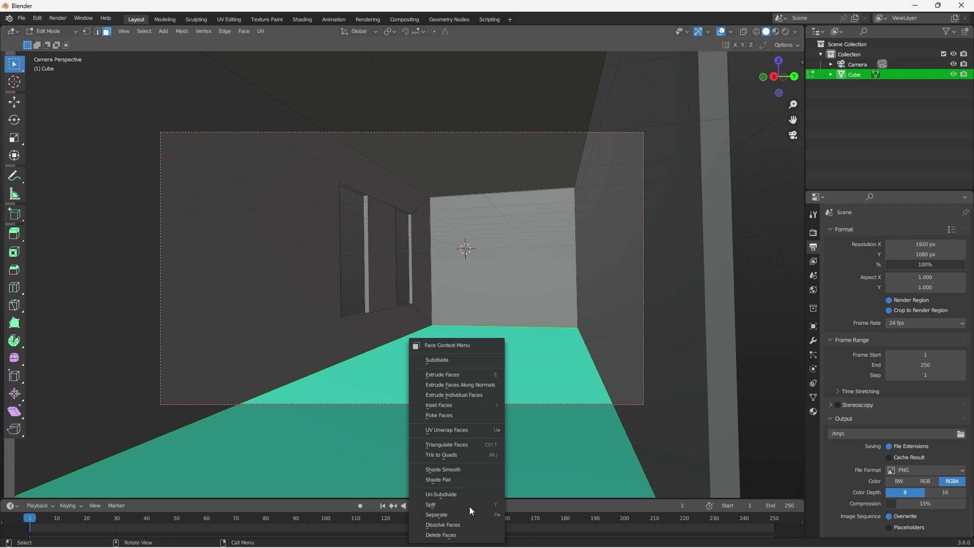
pyautogui.moveTo(503, 514)
pyautogui.click(618, 487)
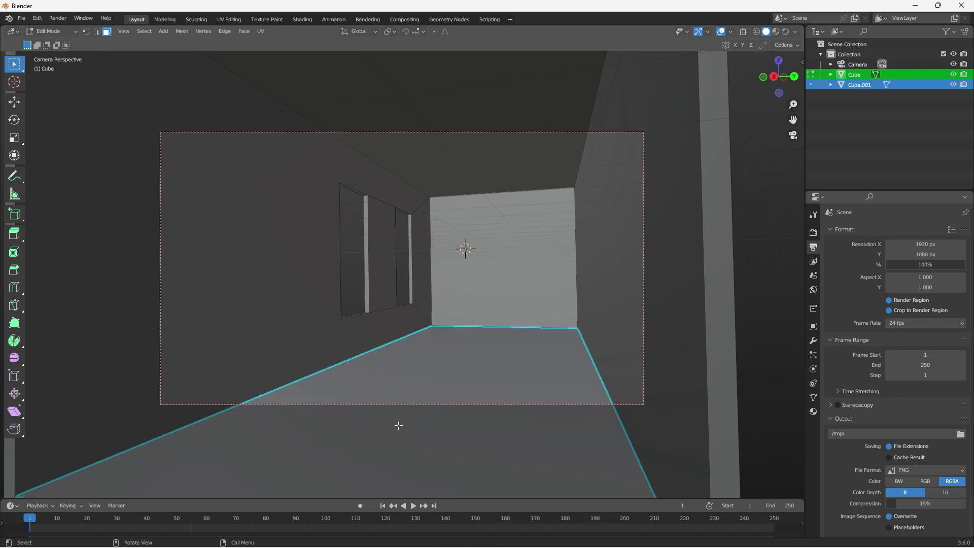
pyautogui.press('Tab')
pyautogui.click(479, 375)
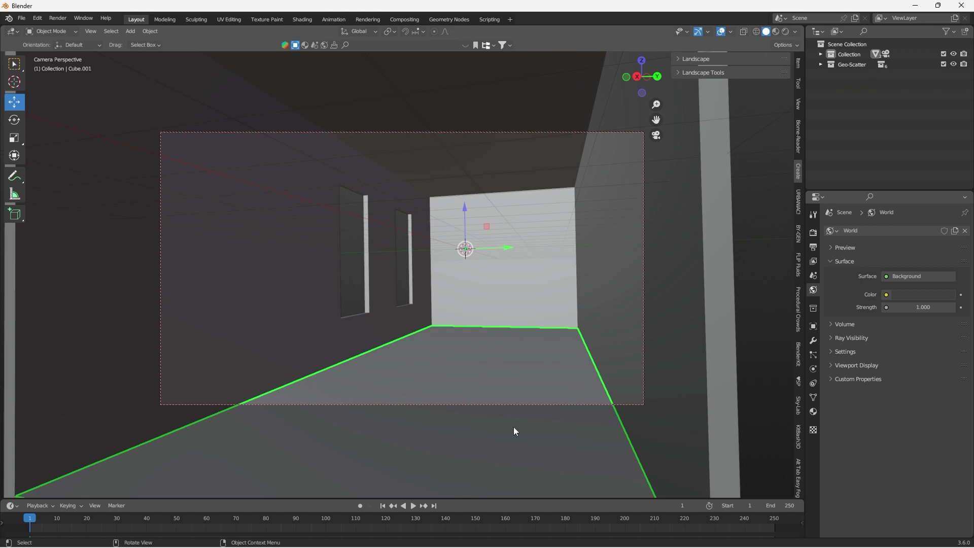
# Step: Scatter the Forest 03 biome onto floor object Cube.001 using the Biome-Reader panel
pyautogui.click(799, 136)
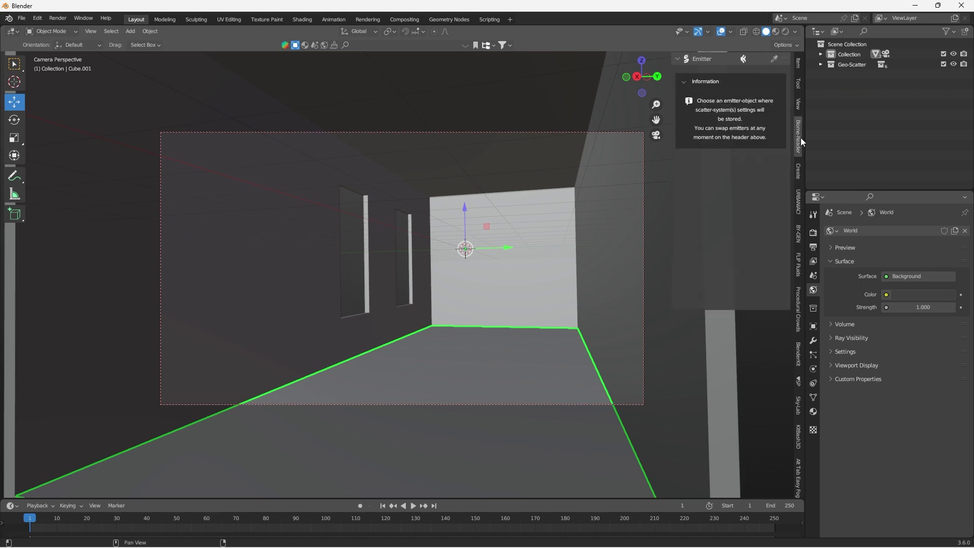
pyautogui.click(774, 60)
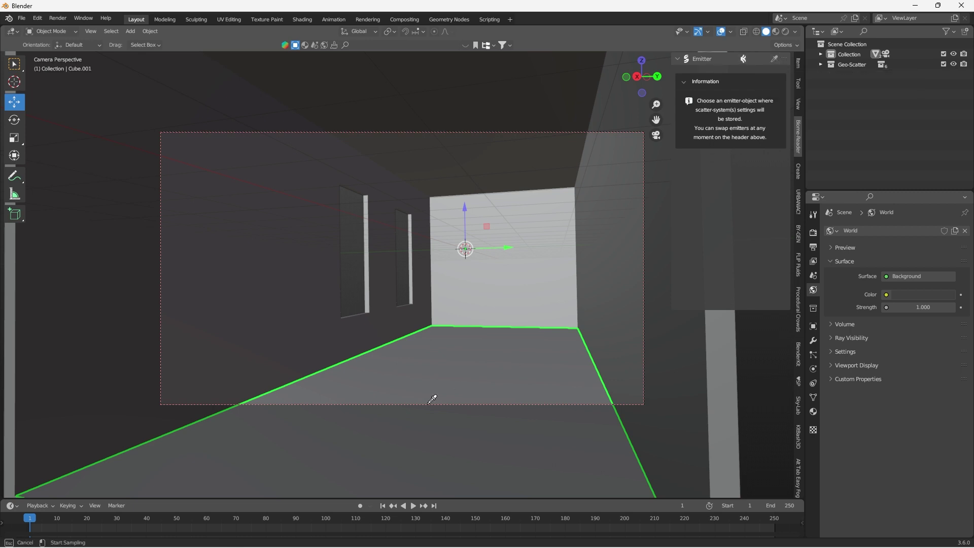
pyautogui.click(446, 370)
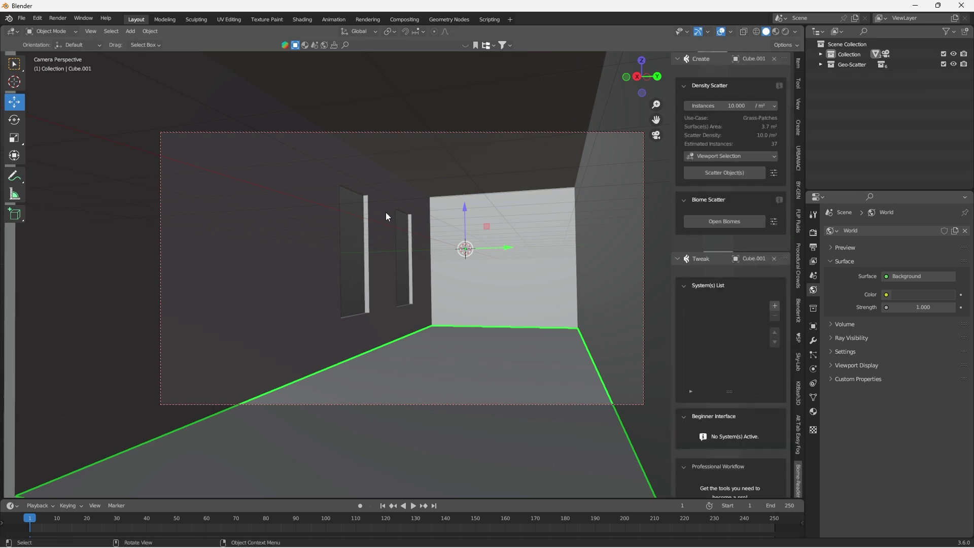
pyautogui.click(717, 221)
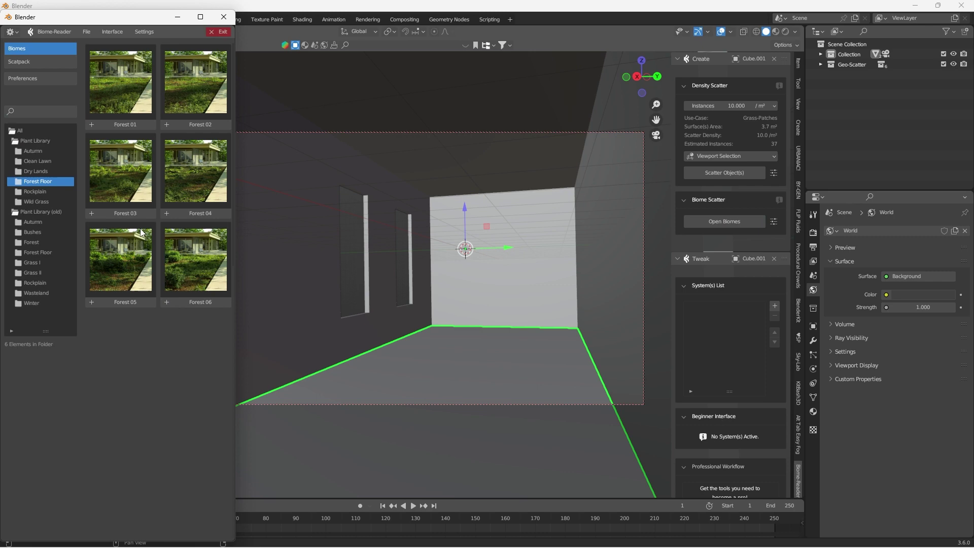
pyautogui.click(126, 214)
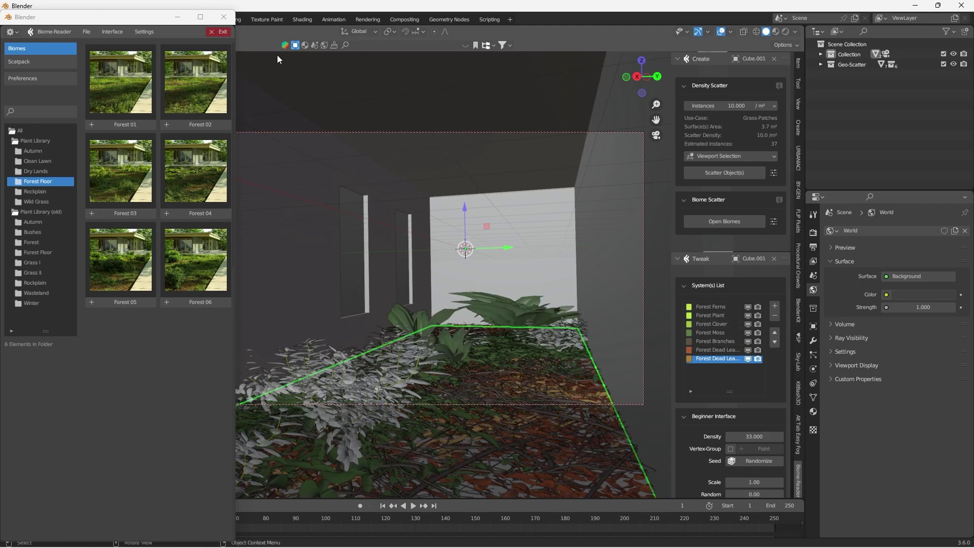
pyautogui.click(223, 18)
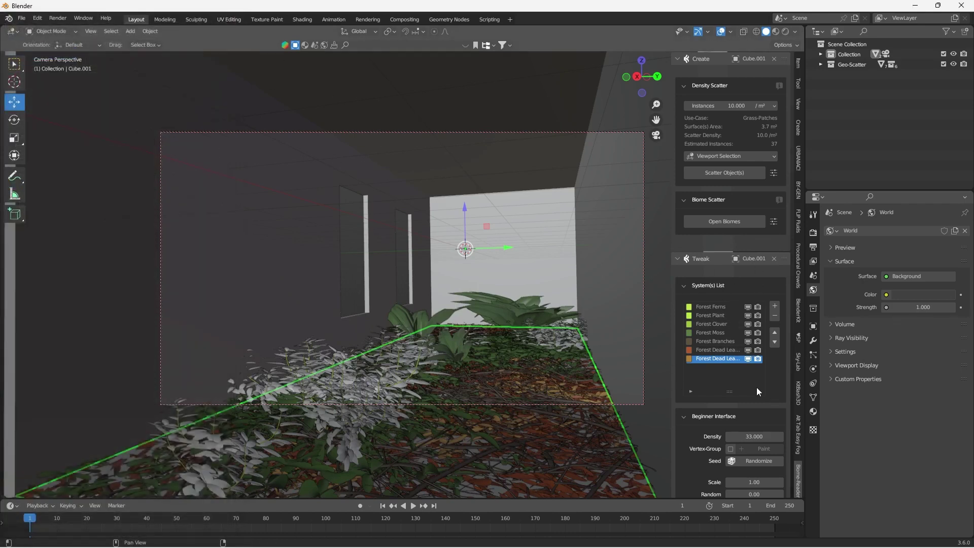
# Step: Switch to rendered preview and light the world with a Sky Texture
pyautogui.click(784, 33)
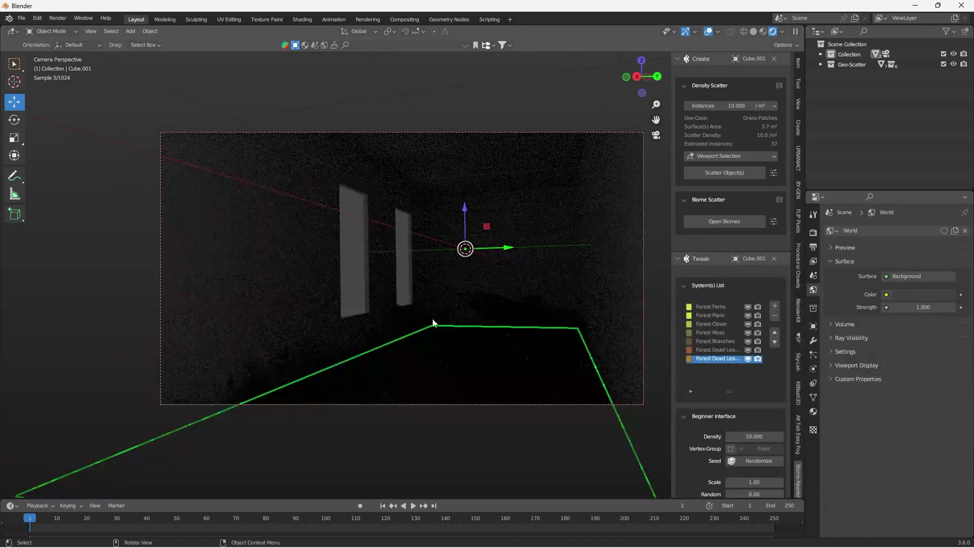
pyautogui.click(362, 279)
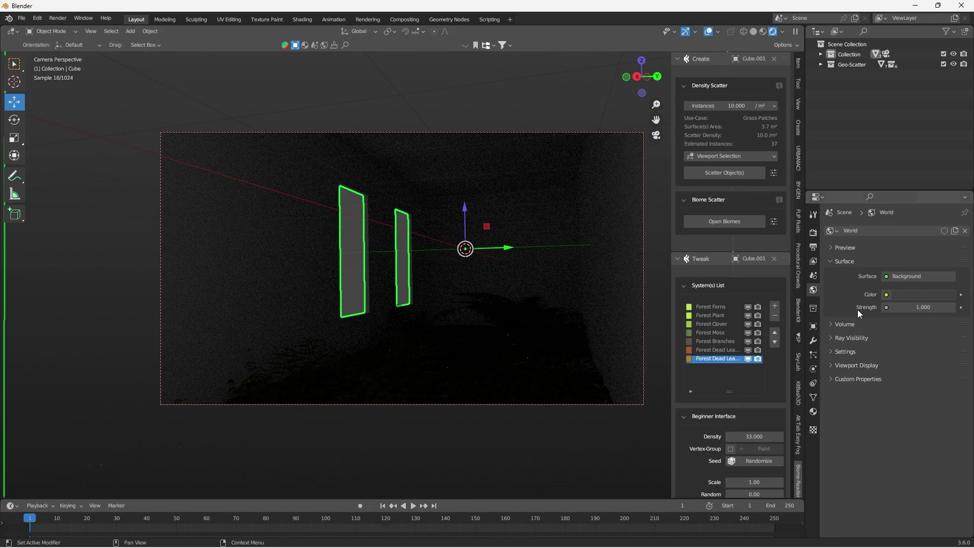
pyautogui.click(887, 295)
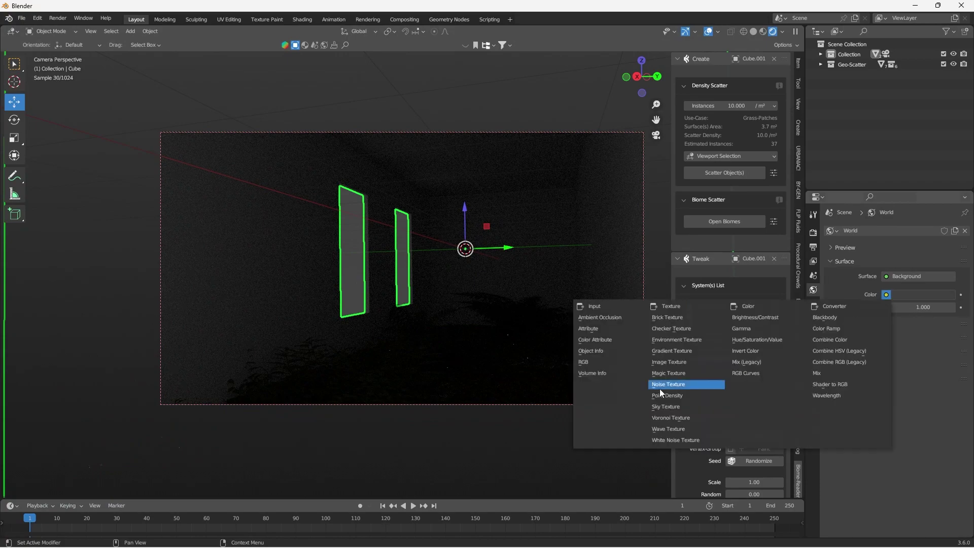
pyautogui.click(658, 409)
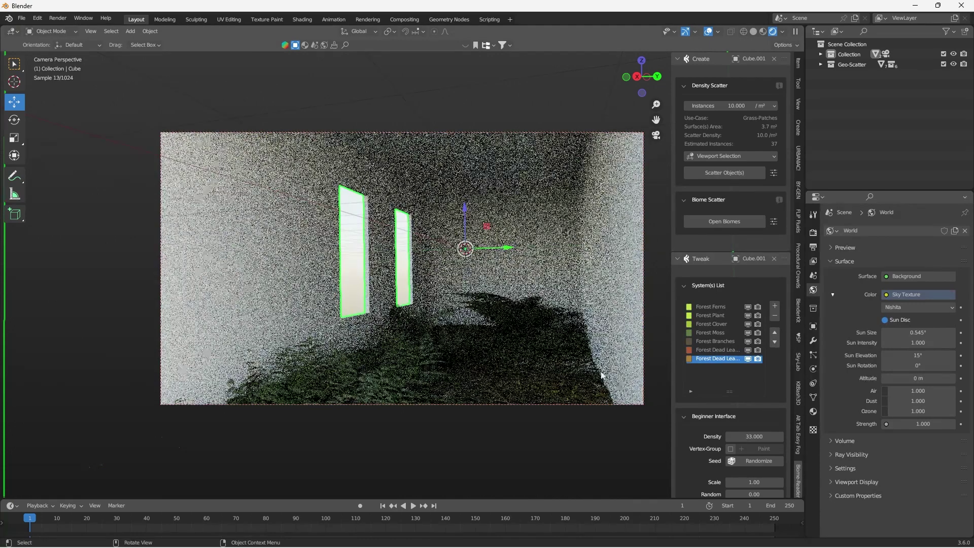
# Step: Set the sky's sun rotation to 180° and raise the sun elevation to 32.4°
pyautogui.click(927, 366)
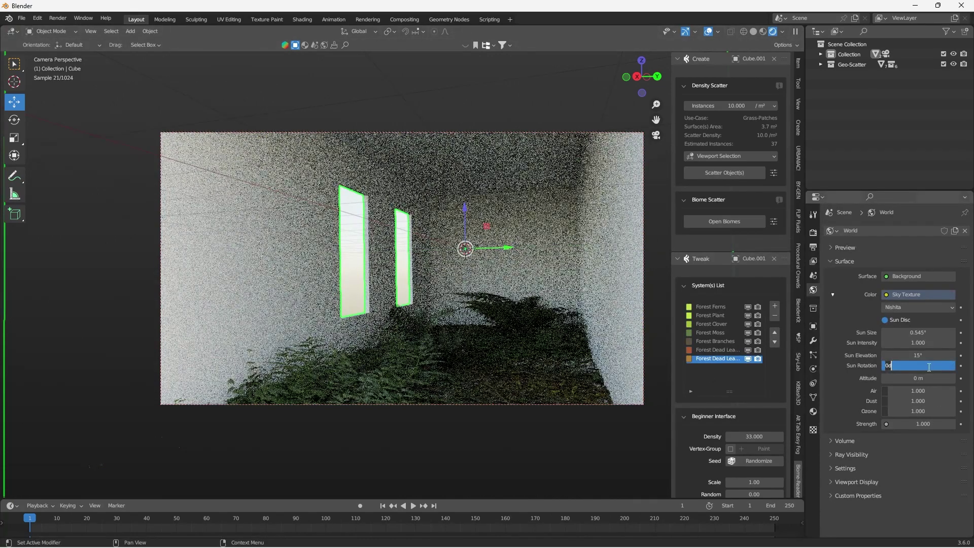
pyautogui.moveTo(928, 366); pyautogui.dragTo(950, 366)
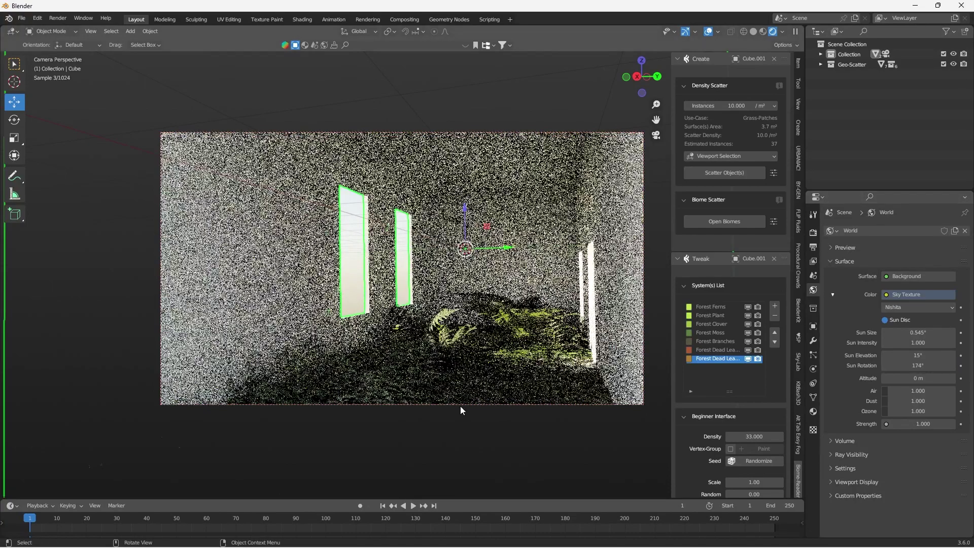
pyautogui.write('180')
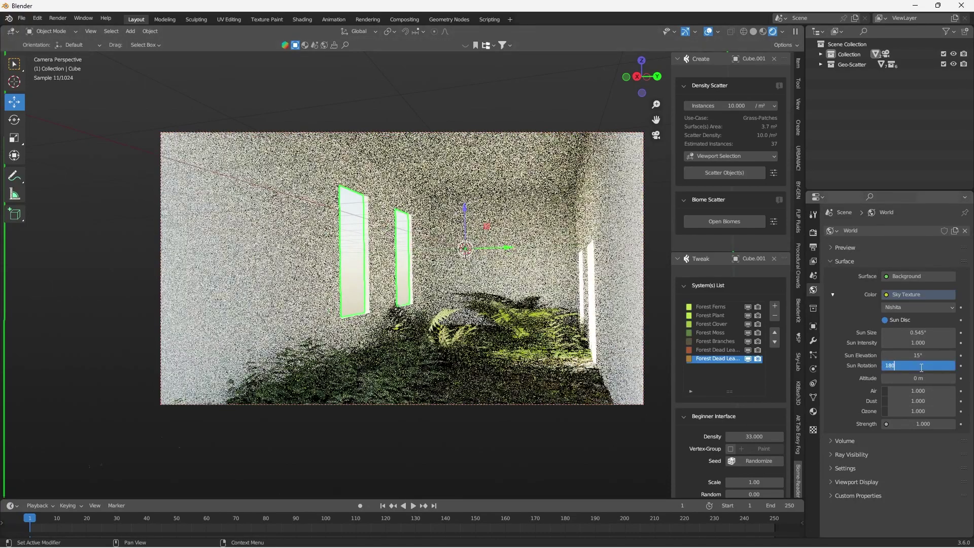
pyautogui.press('Return')
pyautogui.moveTo(919, 355); pyautogui.dragTo(914, 359)
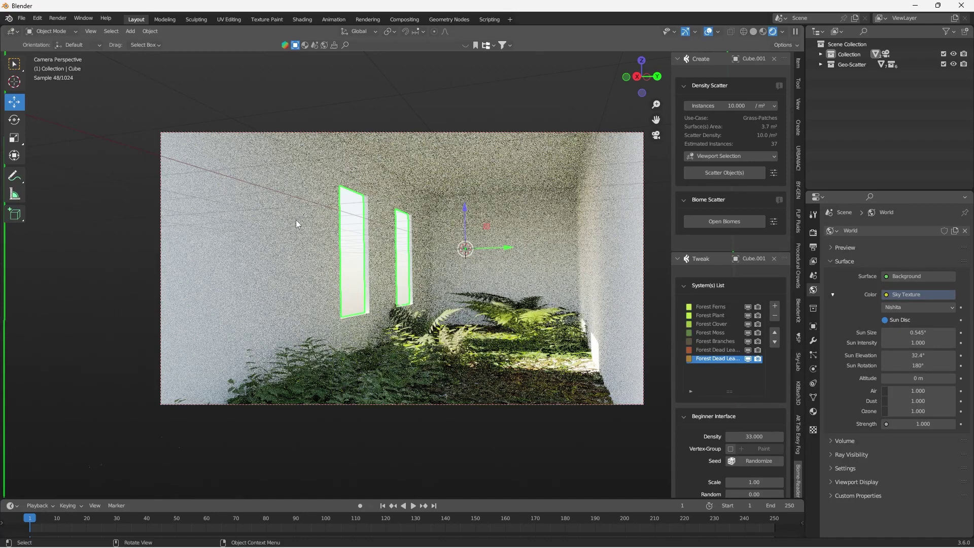
# Step: In the Shading workspace, select the corridor walls and create Material.001 with a Principled BSDF
pyautogui.click(303, 19)
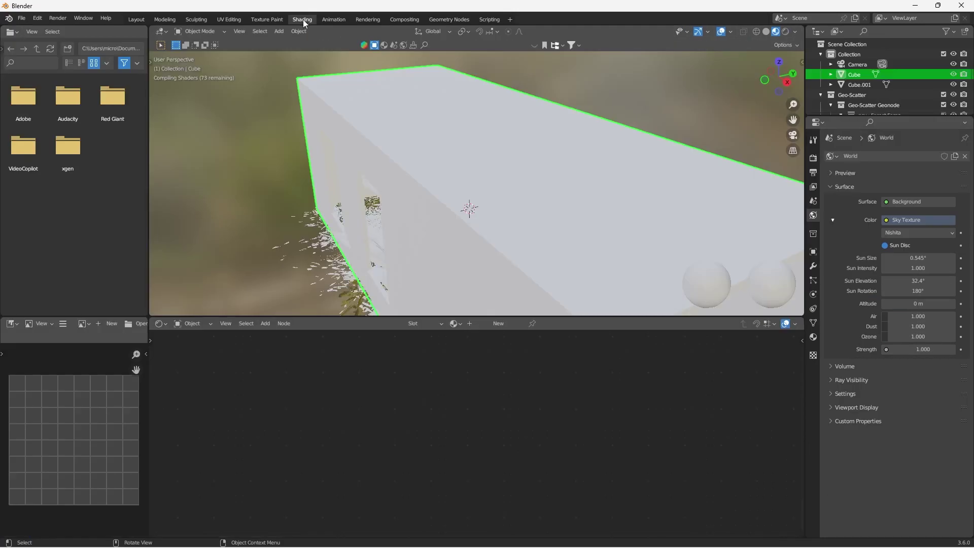
pyautogui.moveTo(492, 260)
pyautogui.mouseDown(button='middle')
pyautogui.moveTo(449, 226)
pyautogui.moveTo(471, 236)
pyautogui.moveTo(431, 235)
pyautogui.moveTo(412, 200)
pyautogui.moveTo(468, 188)
pyautogui.moveTo(497, 198)
pyautogui.mouseUp(button='middle')
pyautogui.scroll(-3, 452, 230)
pyautogui.scroll(3, 412, 200)
pyautogui.click(634, 232)
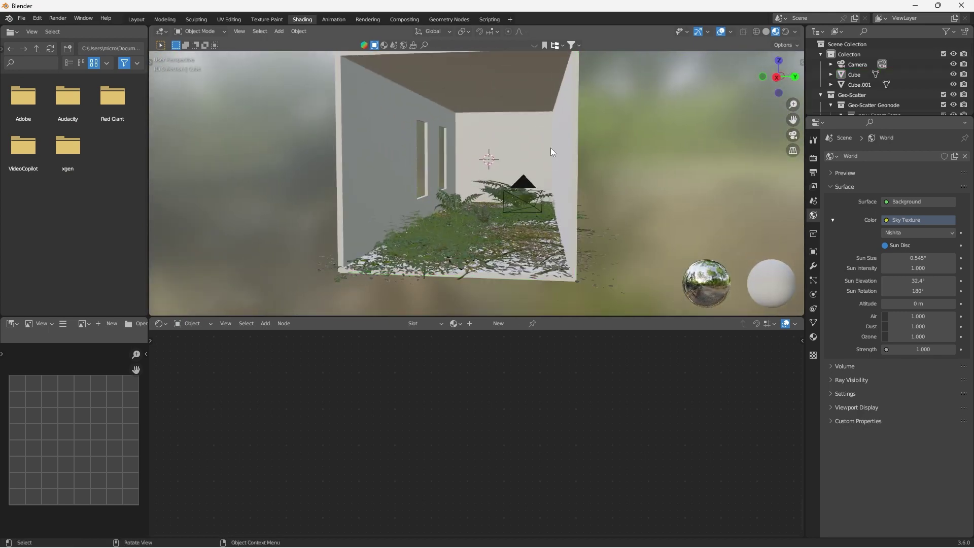
pyautogui.click(551, 148)
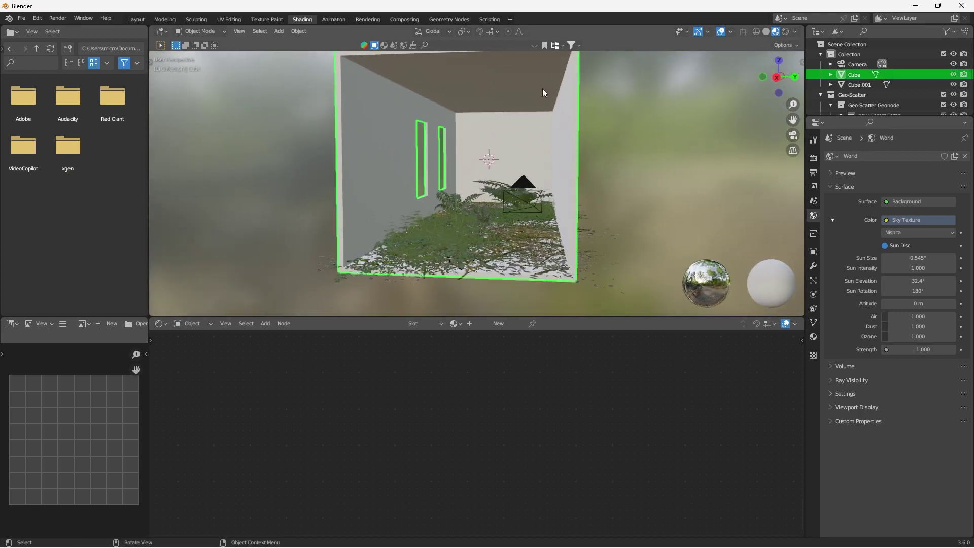
pyautogui.click(498, 323)
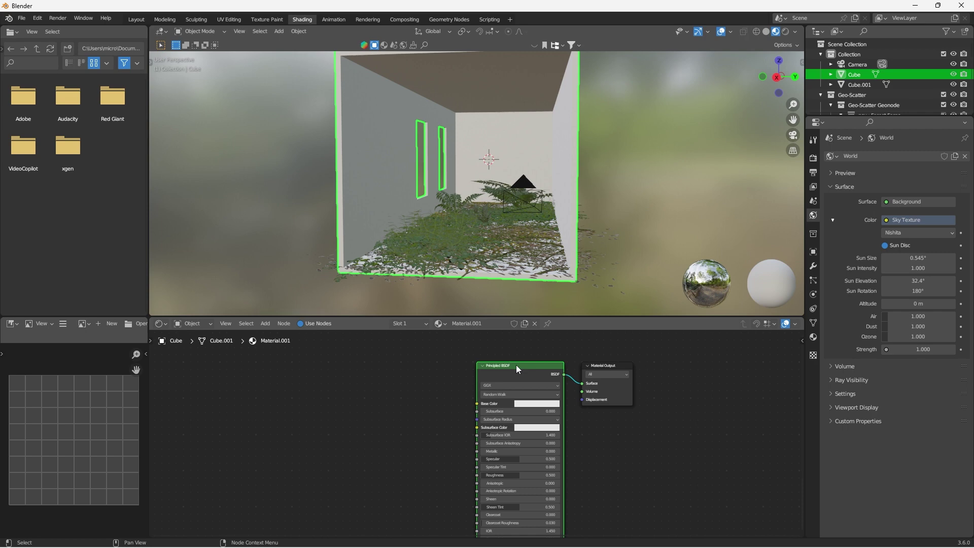
# Step: Wire the four raw_plank_wall_4k texture maps into the wall material with Principled Texture Setup
pyautogui.hotkey('ctrl', 'shift', 't')
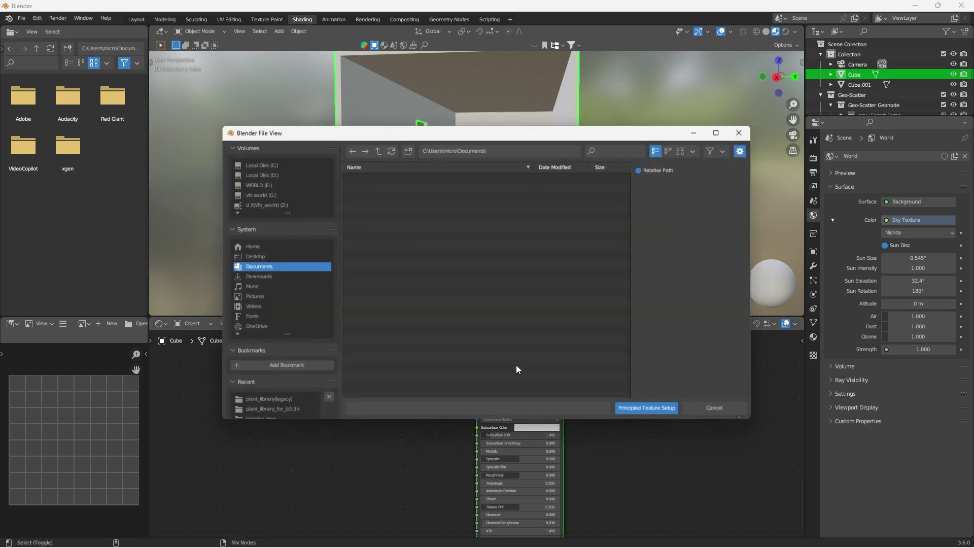
pyautogui.click(282, 276)
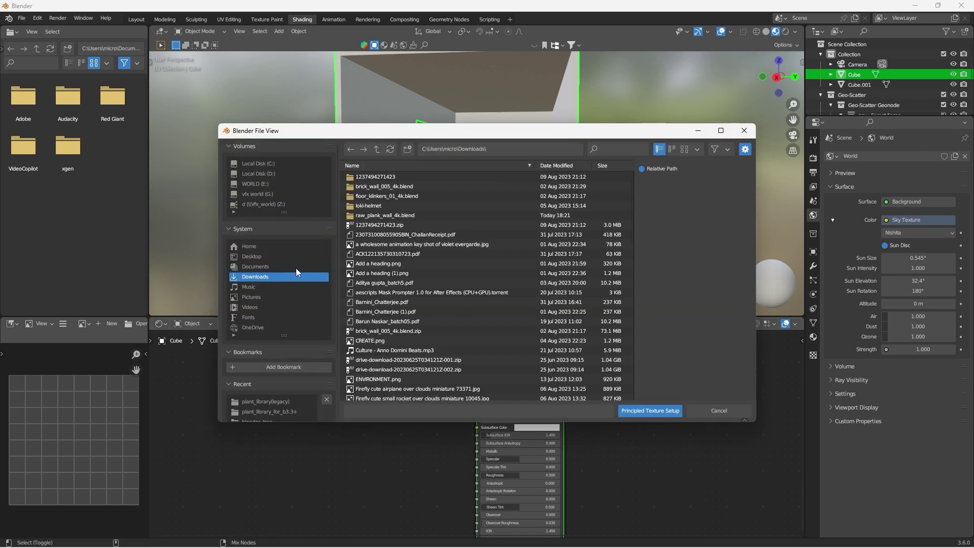
pyautogui.doubleClick(402, 213)
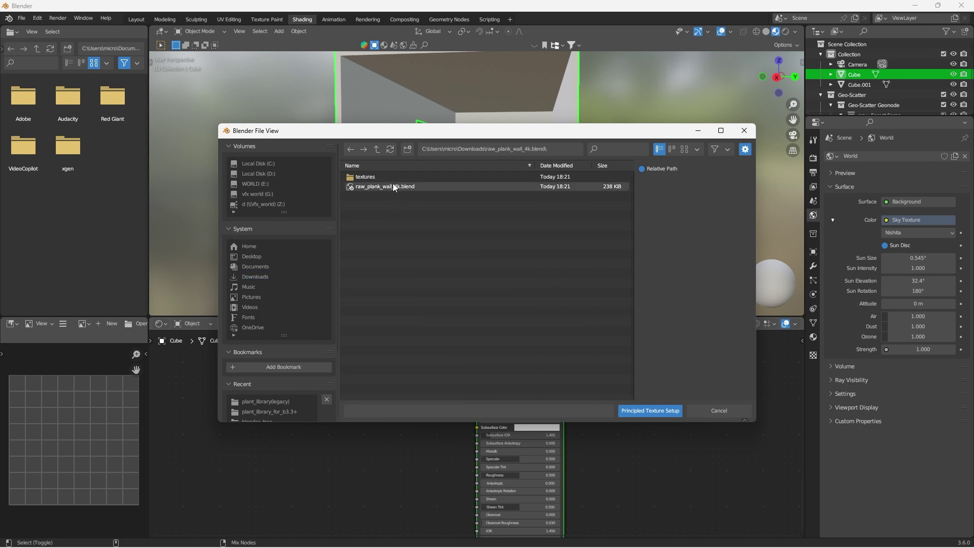
pyautogui.doubleClick(394, 178)
pyautogui.click(394, 178)
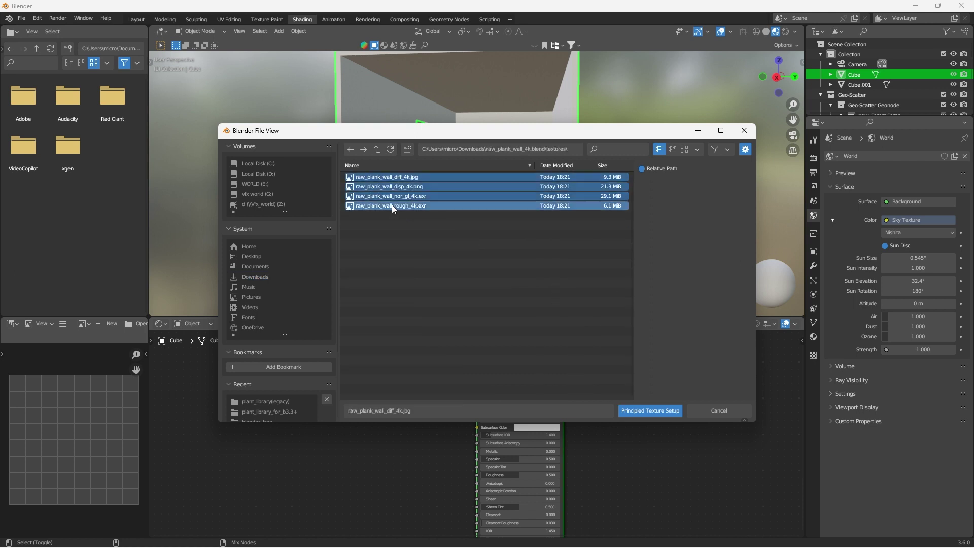
pyautogui.click(639, 410)
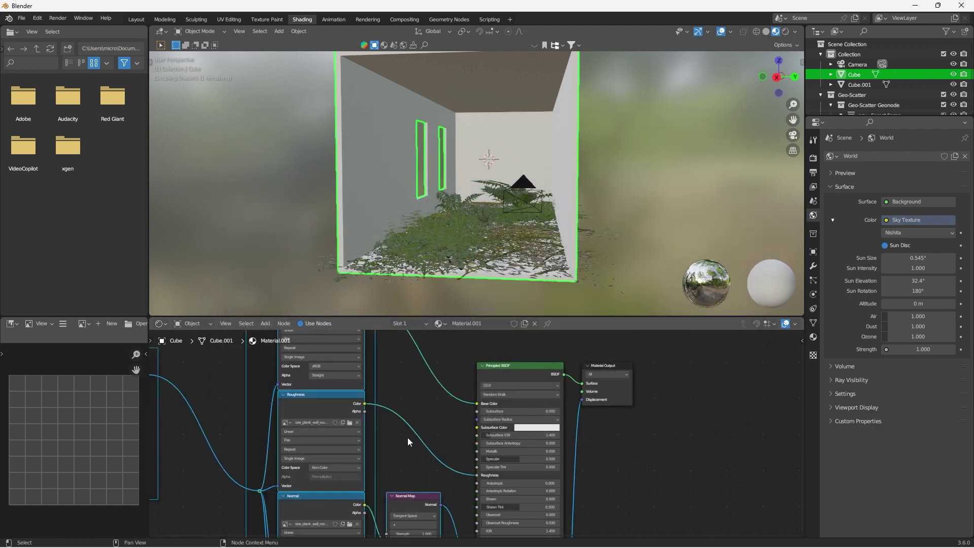
pyautogui.scroll(-6, 406, 437)
pyautogui.moveTo(599, 386); pyautogui.dragTo(689, 337, button='middle')
pyautogui.scroll(2, 469, 437)
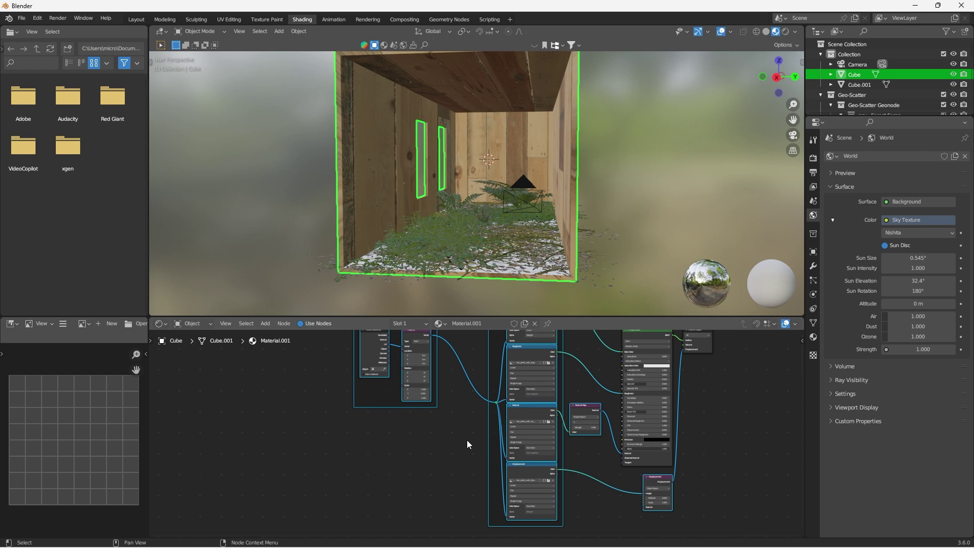
pyautogui.moveTo(502, 175); pyautogui.dragTo(691, 147, button='middle')
pyautogui.moveTo(594, 169)
pyautogui.mouseDown(button='middle')
pyautogui.moveTo(562, 156)
pyautogui.moveTo(598, 152)
pyautogui.mouseUp(button='middle')
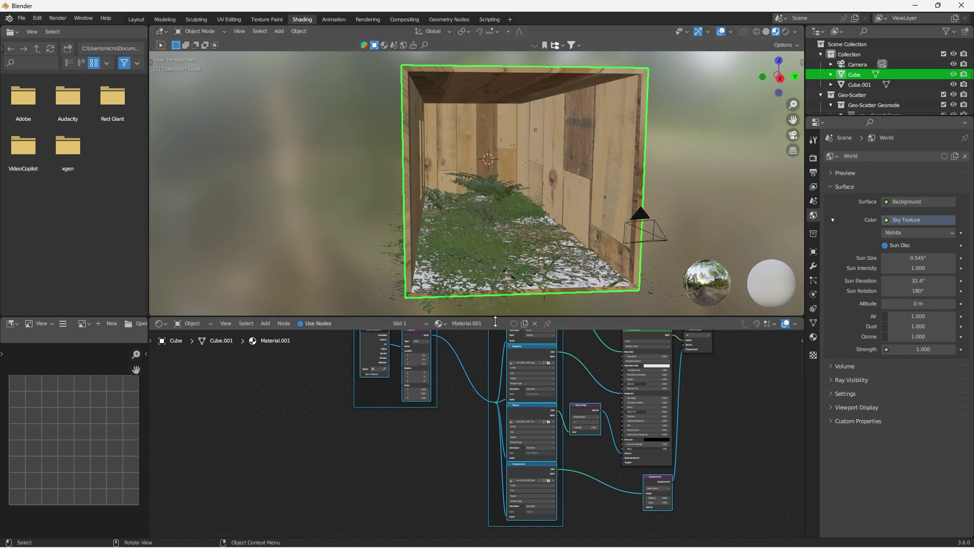
# Step: Set the plank texture's Mapping scale to 5 on X, Y and Z
pyautogui.scroll(3, 415, 399)
pyautogui.moveTo(375, 352); pyautogui.dragTo(374, 367)
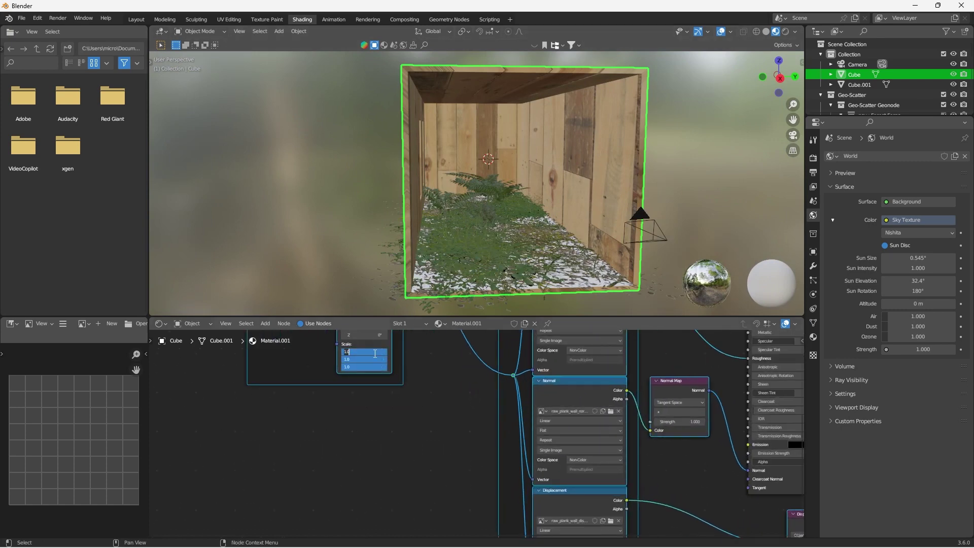
pyautogui.write('5')
pyautogui.press('Return')
pyautogui.moveTo(517, 149); pyautogui.dragTo(589, 149, button='middle')
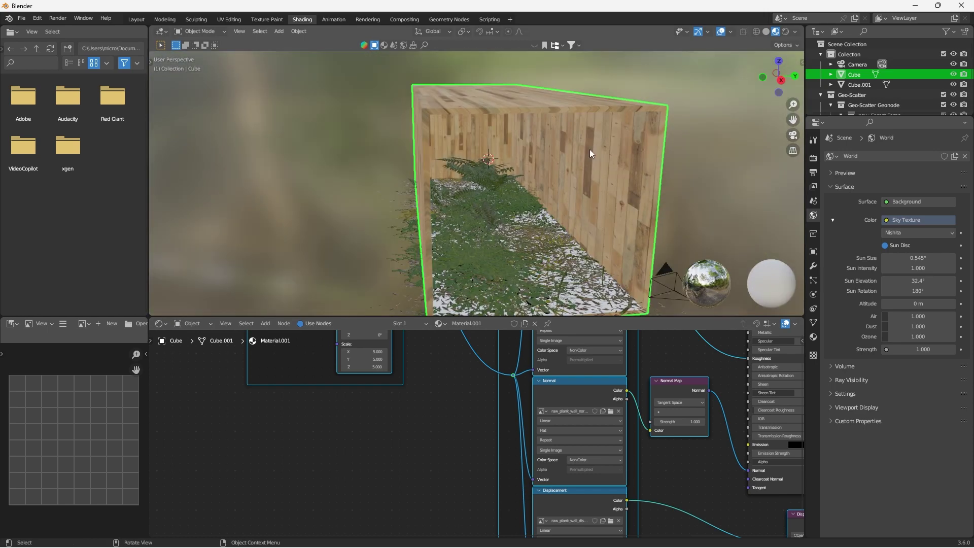
# Step: Re-unwrap all of the wall geometry with Smart UV Project
pyautogui.press('Tab')
pyautogui.press('a')
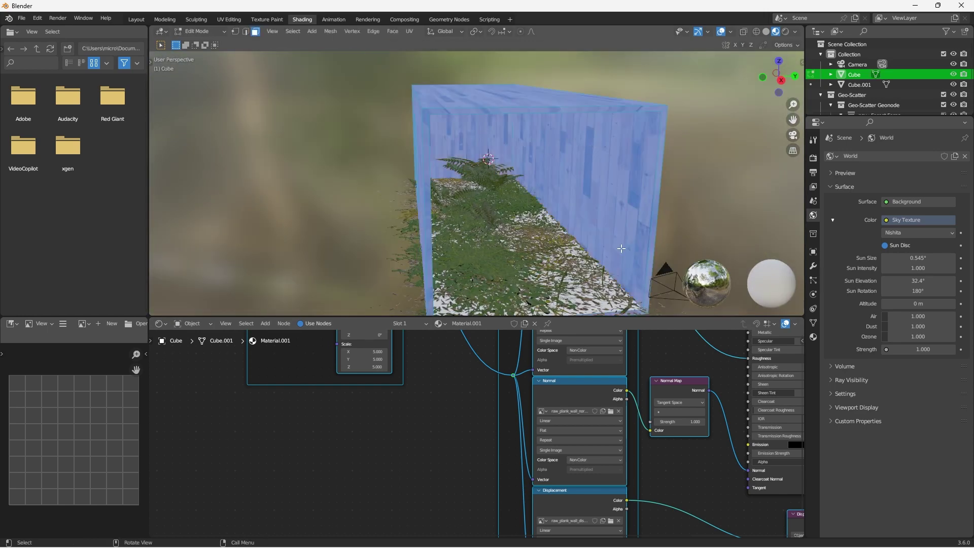
pyautogui.moveTo(621, 248); pyautogui.dragTo(603, 243, button='middle')
pyautogui.click(409, 31)
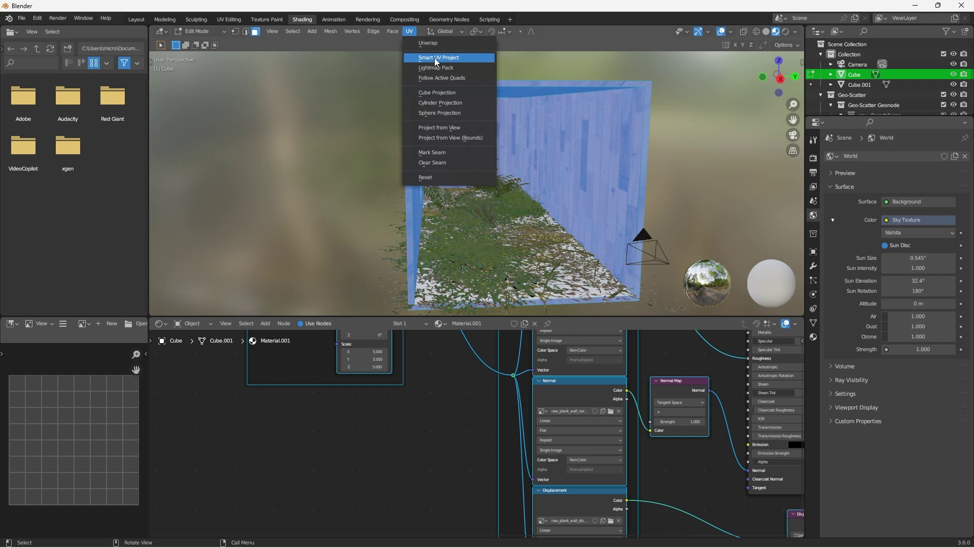
pyautogui.click(434, 57)
pyautogui.click(458, 153)
pyautogui.press('Tab')
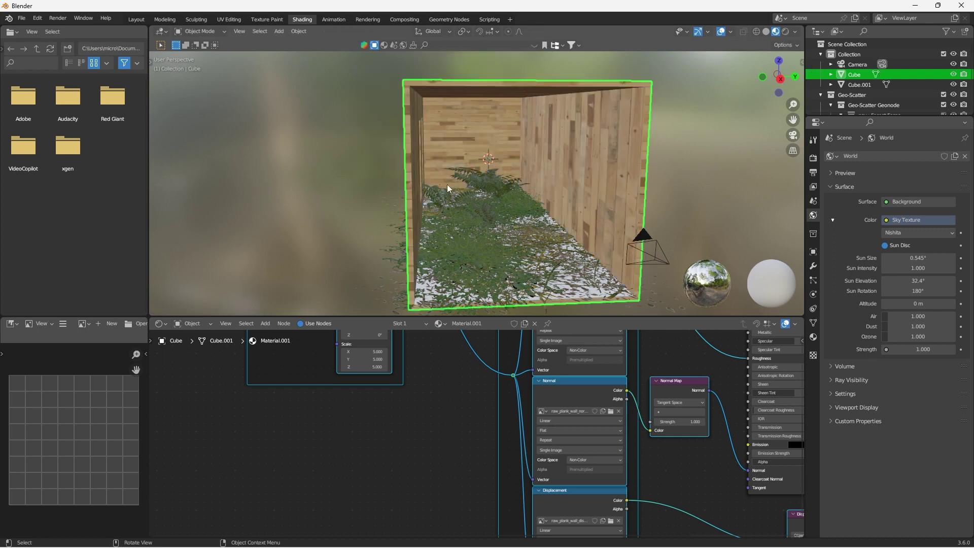
pyautogui.moveTo(446, 184); pyautogui.dragTo(534, 225, button='middle')
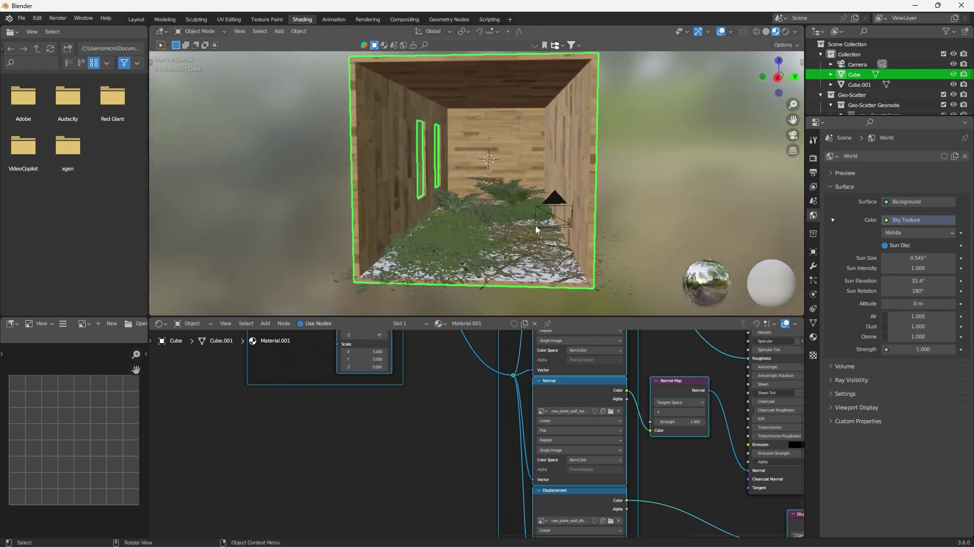
# Step: Switch the viewport to Rendered shading and look into the fern-filled corridor
pyautogui.click(785, 32)
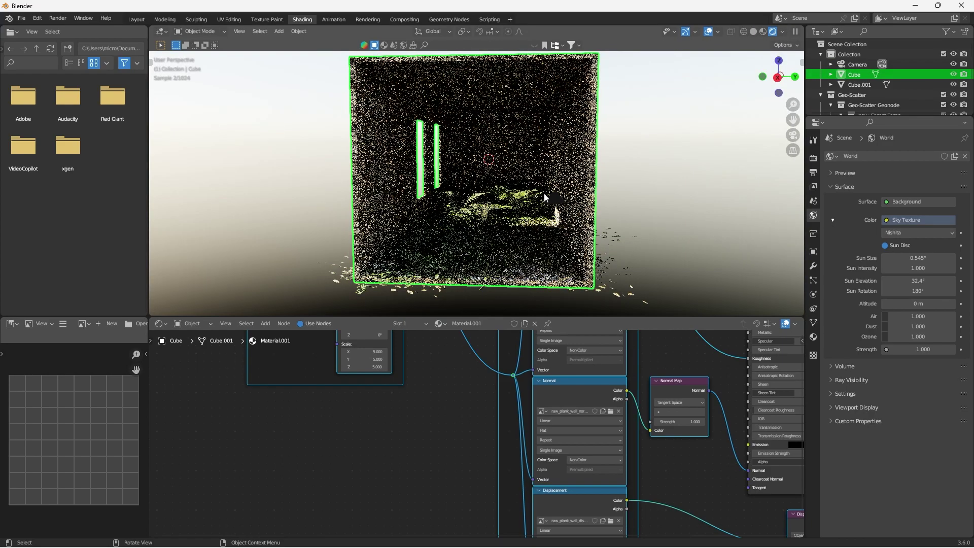
pyautogui.moveTo(544, 193)
pyautogui.mouseDown(button='middle')
pyautogui.moveTo(449, 218)
pyautogui.moveTo(416, 181)
pyautogui.moveTo(446, 213)
pyautogui.mouseUp(button='middle')
pyautogui.scroll(-2, 681, 408)
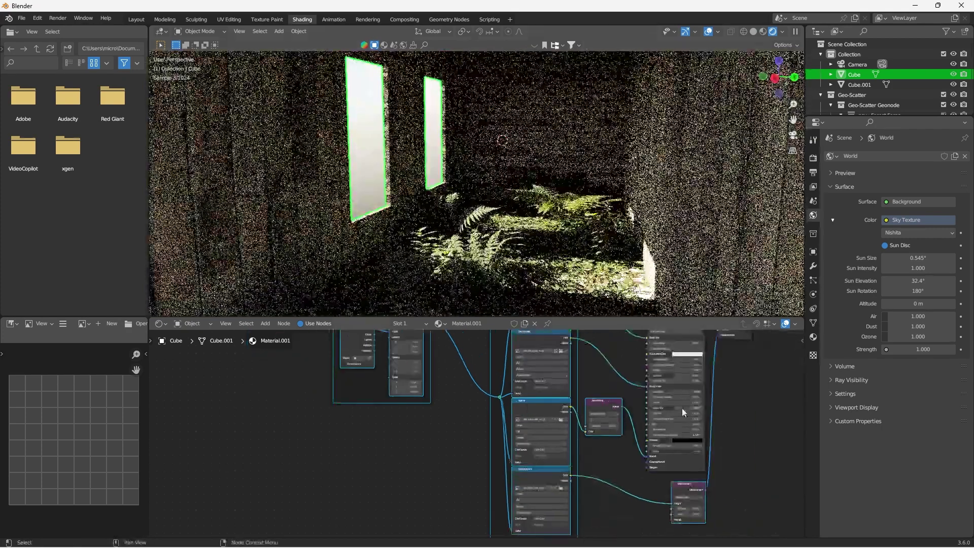
pyautogui.scroll(2, 587, 442)
pyautogui.scroll(2, 587, 443)
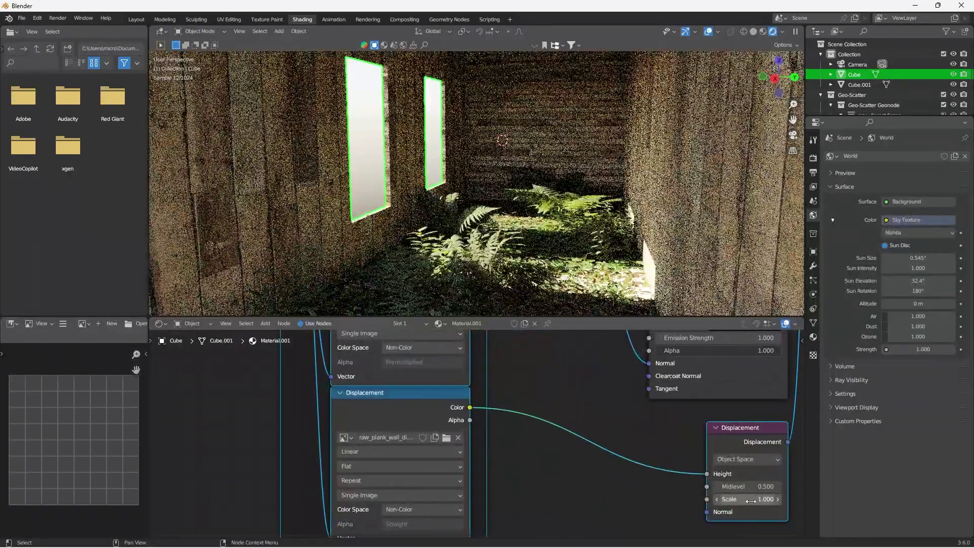
pyautogui.moveTo(476, 190); pyautogui.dragTo(497, 200, button='middle')
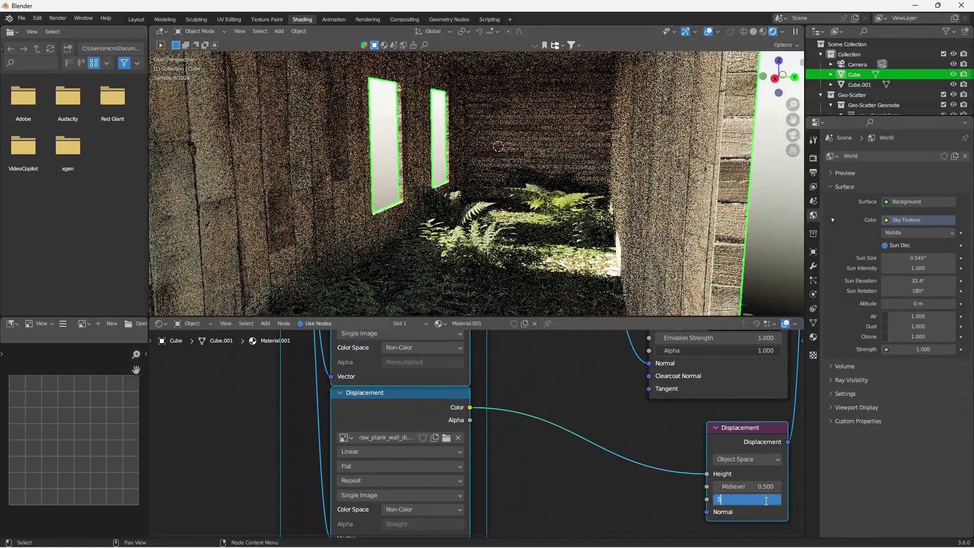
# Step: Raise the displacement scale to 5 and frame the scene camera view
pyautogui.moveTo(764, 500); pyautogui.dragTo(776, 500)
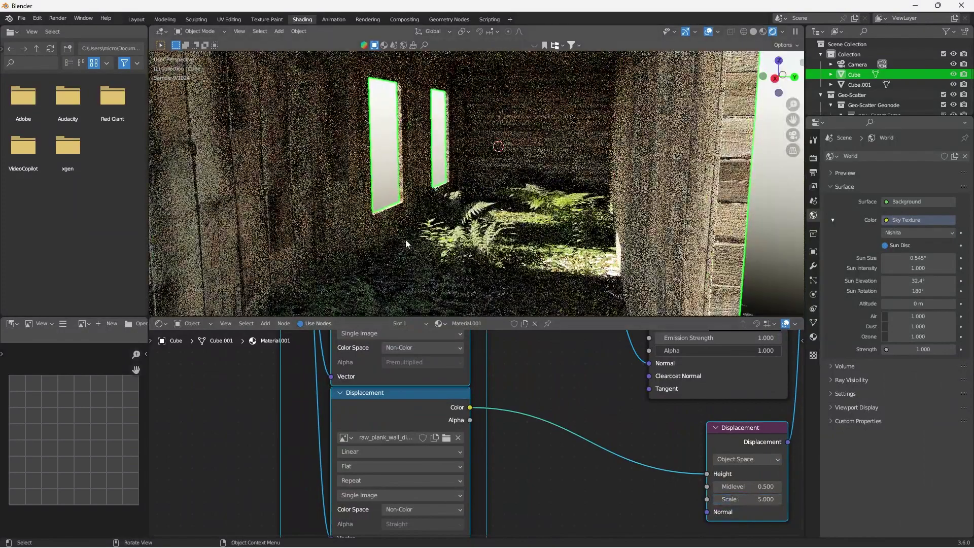
pyautogui.scroll(-2, 401, 235)
pyautogui.moveTo(397, 231); pyautogui.dragTo(456, 218, button='middle')
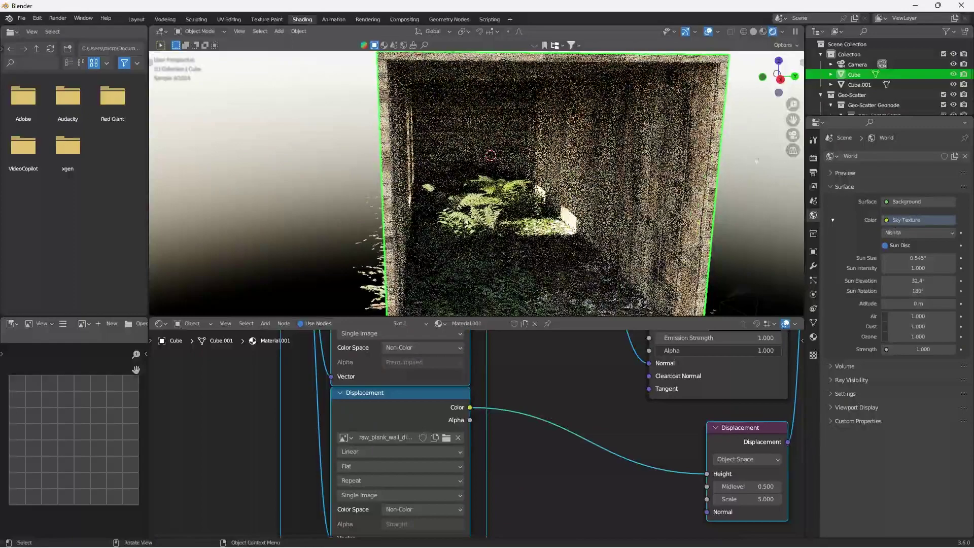
pyautogui.click(794, 135)
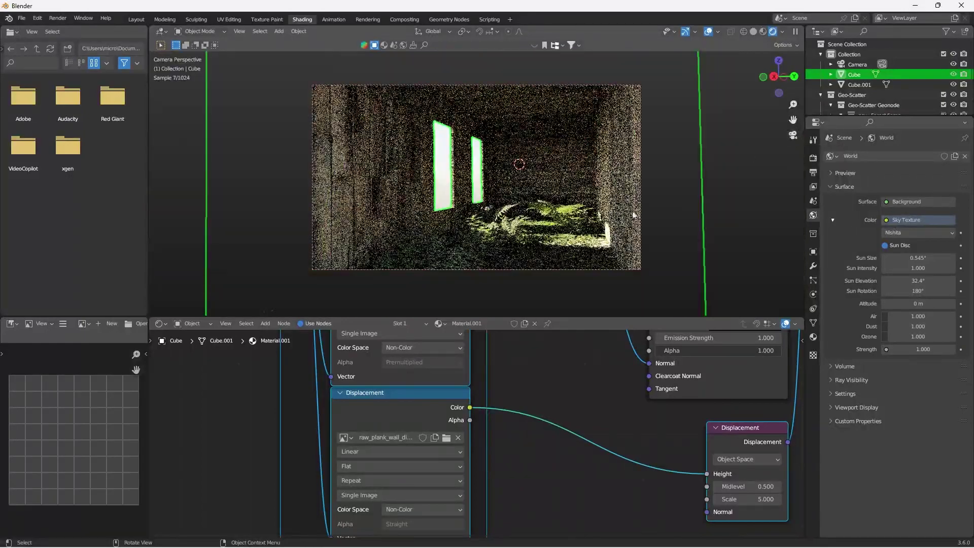
pyautogui.press('Home')
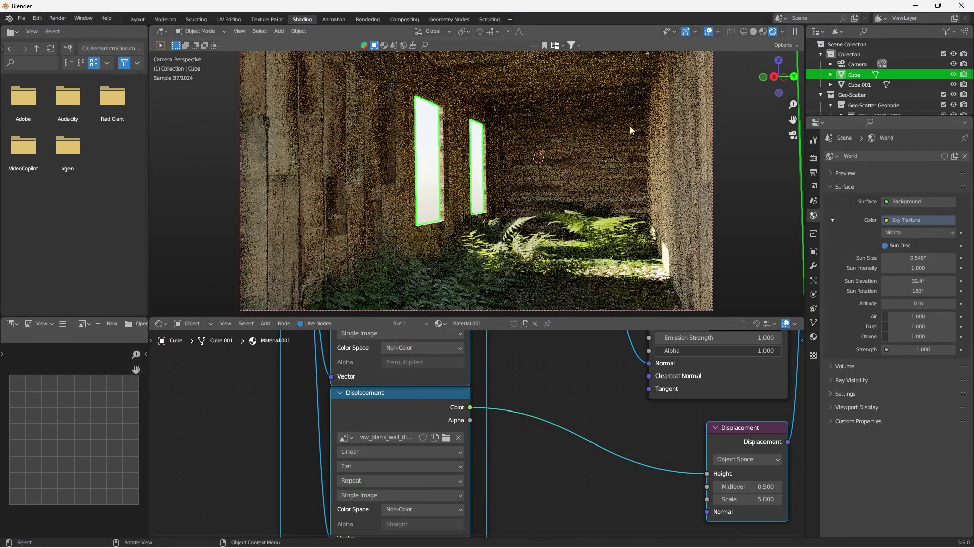
# Step: Search BlenderKit for 'curtain' and add the Curtain grey 01 model to the scene
pyautogui.click(135, 20)
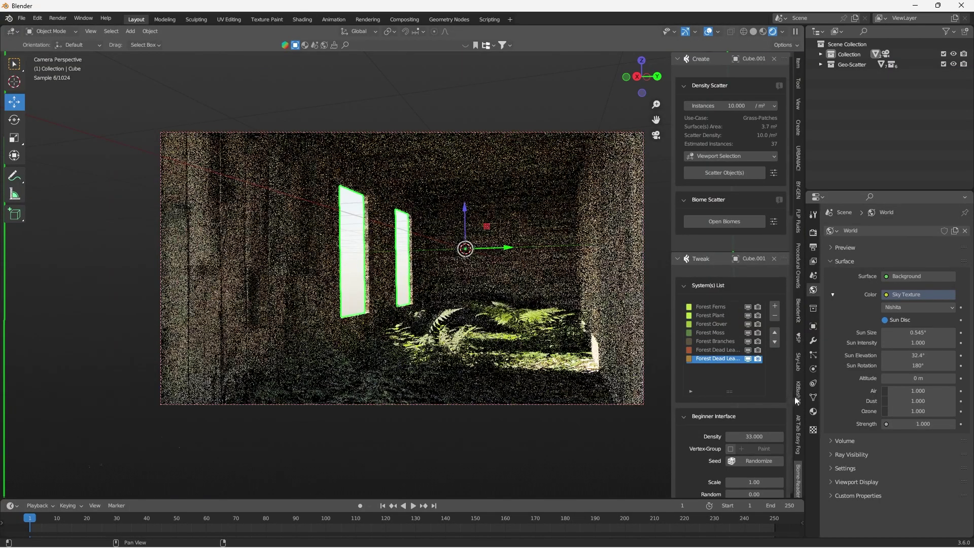
pyautogui.click(798, 311)
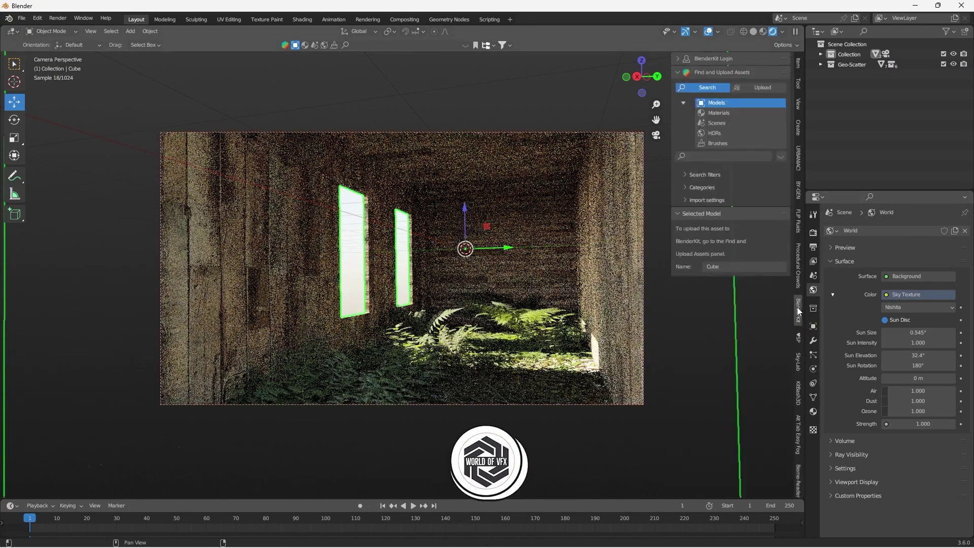
pyautogui.click(719, 155)
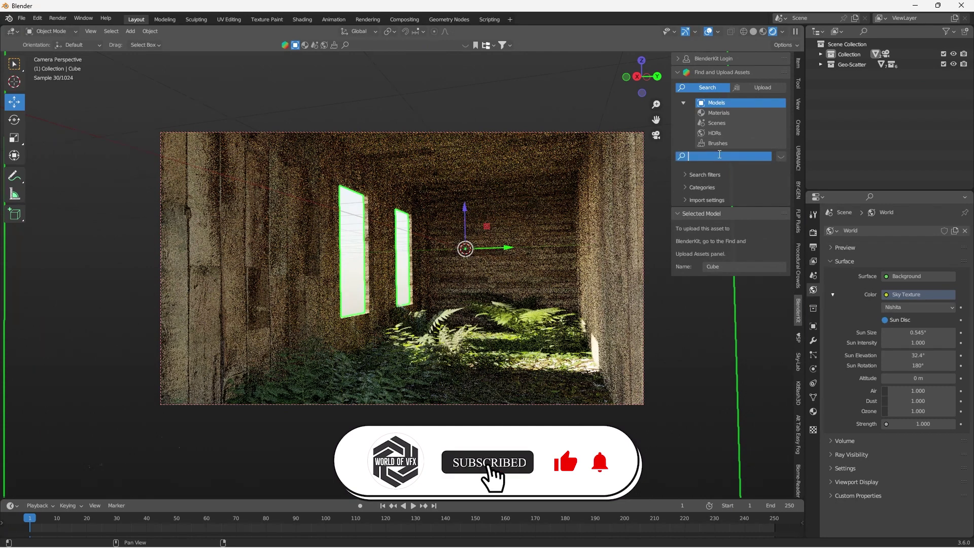
pyautogui.write('curtain')
pyautogui.press('Return')
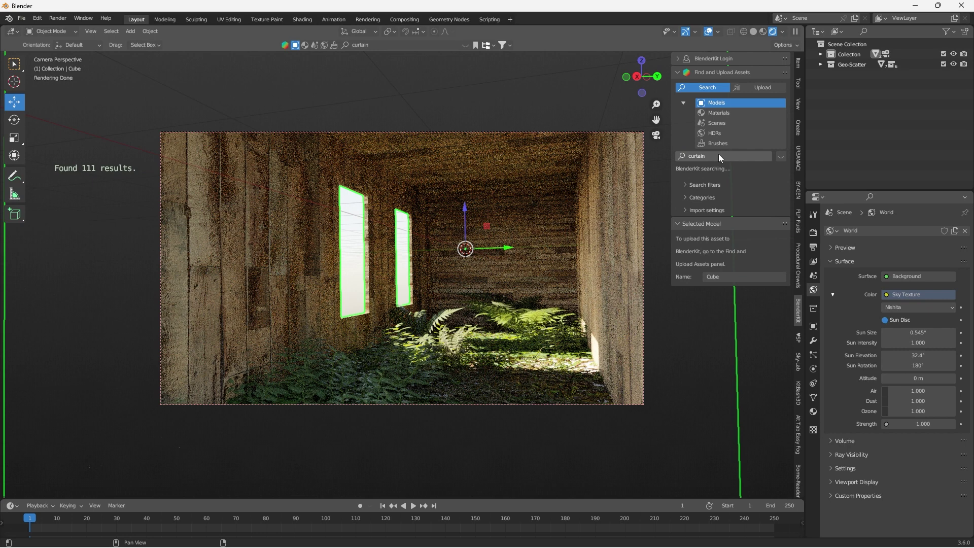
pyautogui.click(564, 117)
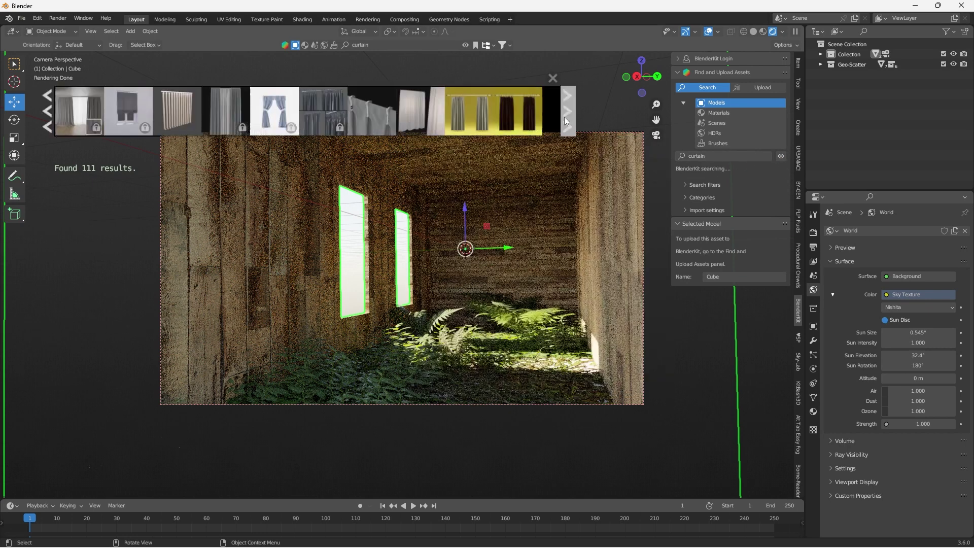
pyautogui.moveTo(496, 118)
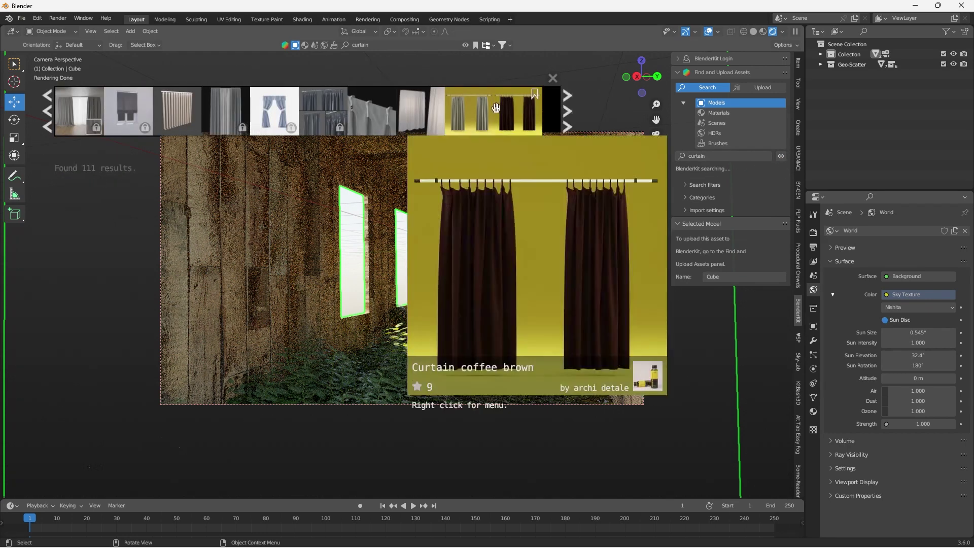
pyautogui.click(462, 119)
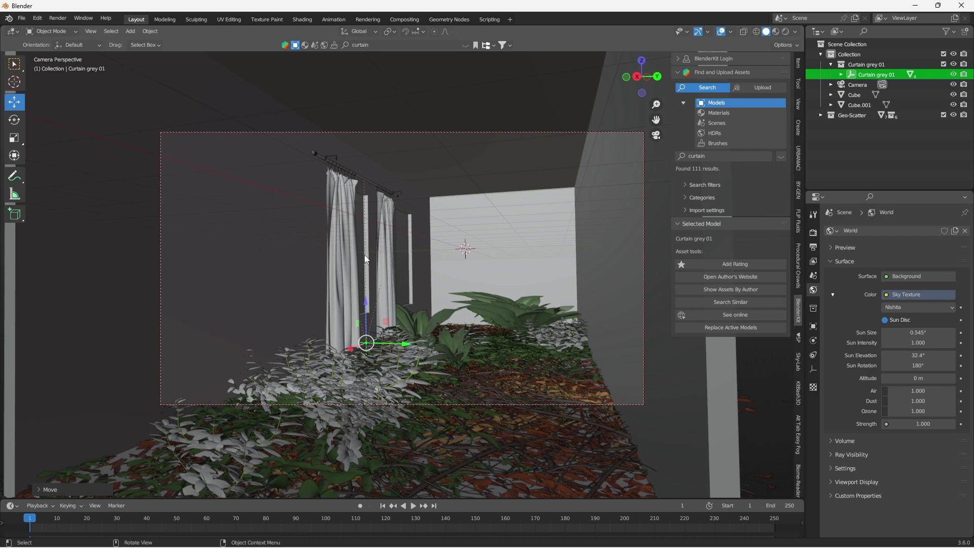
# Step: Rotate the curtain 90° around Z, slide it along Y toward the wall, and scale it to 0.85
pyautogui.write('rz90')
pyautogui.press('Return')
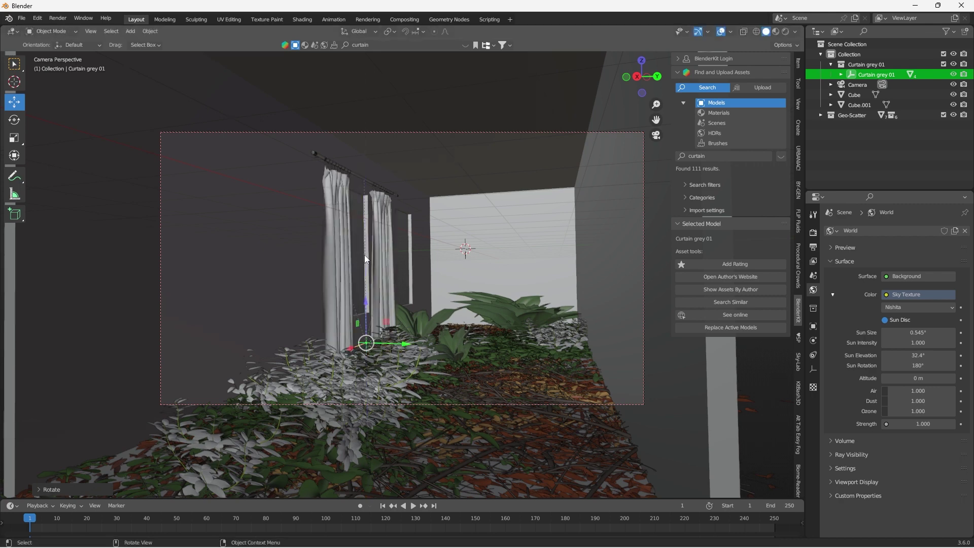
pyautogui.moveTo(388, 341)
pyautogui.mouseDown()
pyautogui.moveTo(377, 340)
pyautogui.moveTo(392, 342)
pyautogui.mouseUp()
pyautogui.write('s0.85')
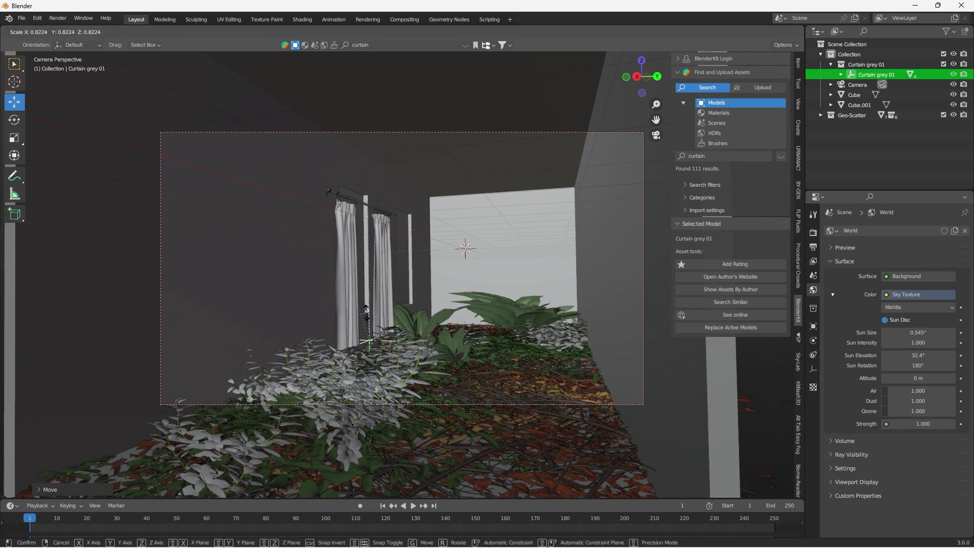
pyautogui.press('Return')
# Step: Move the curtain along X to its spot by the first window
pyautogui.press('g')
pyautogui.press('z')
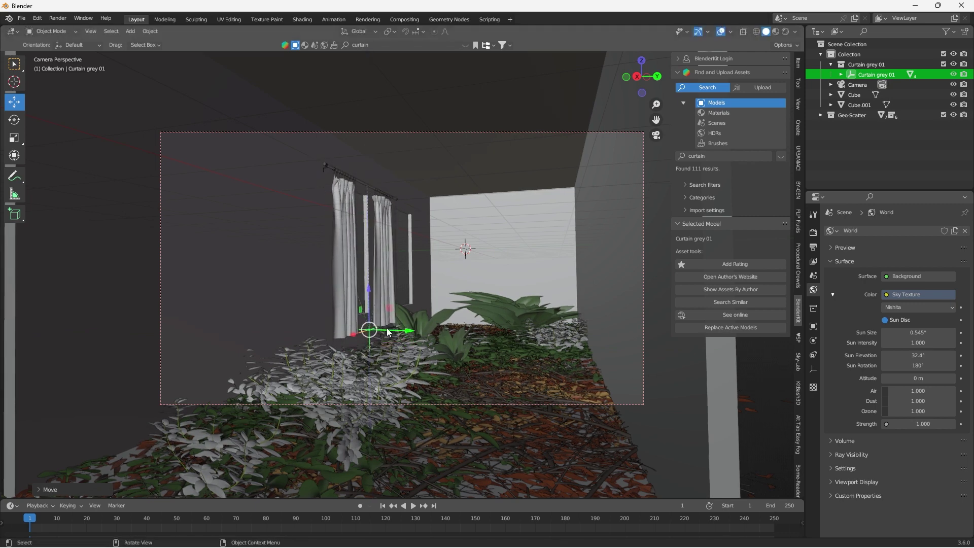
pyautogui.press('x')
pyautogui.click(346, 336)
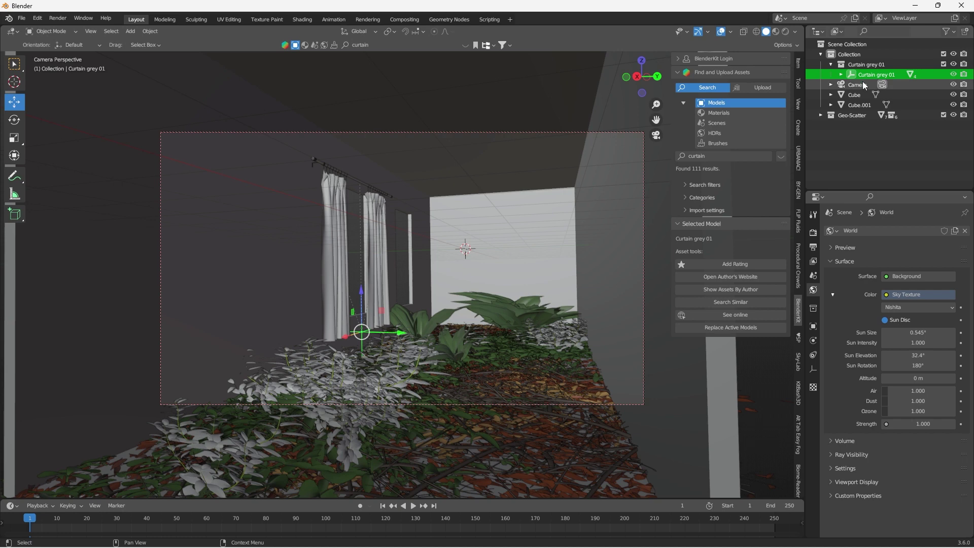
# Step: Duplicate the whole curtain hierarchy and place the copy further along the wall on X
pyautogui.rightClick(837, 74)
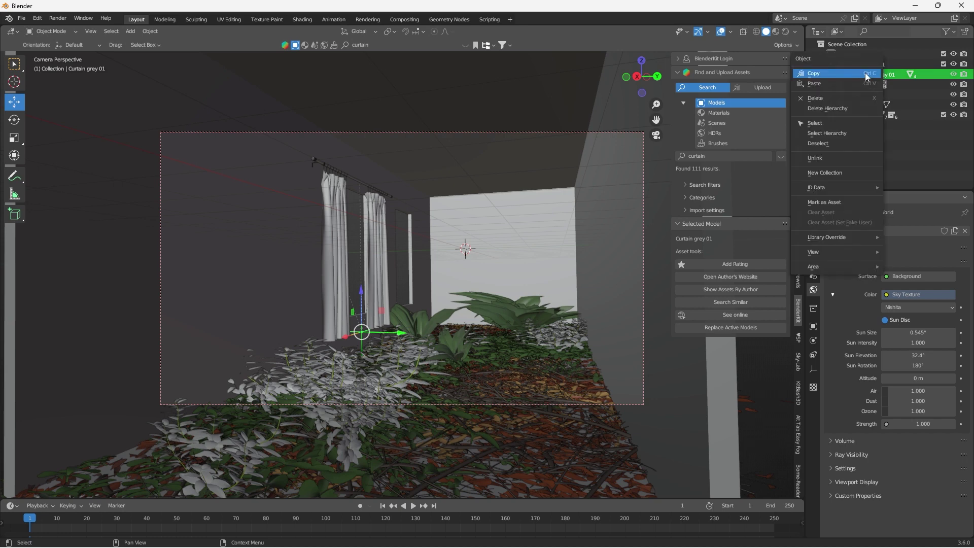
pyautogui.click(834, 140)
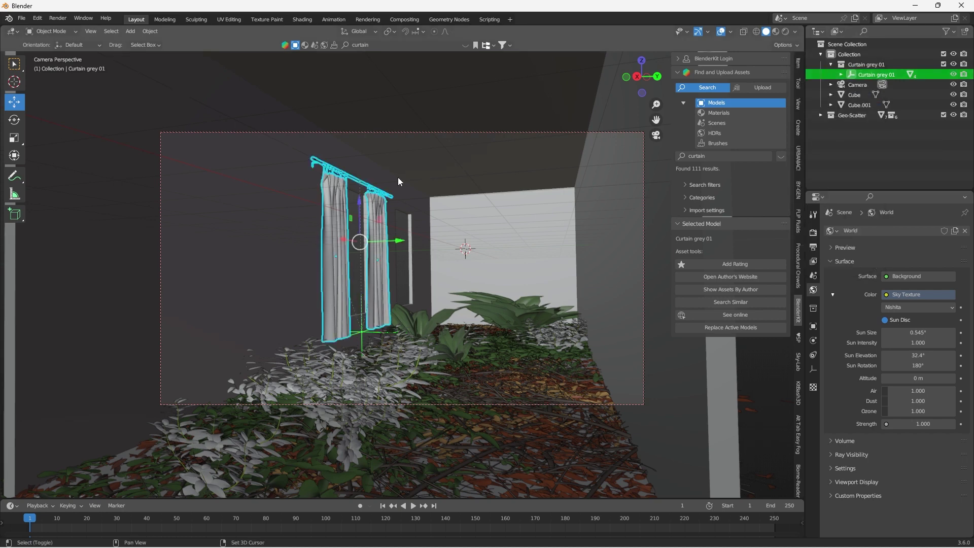
pyautogui.hotkey('shift', 'd')
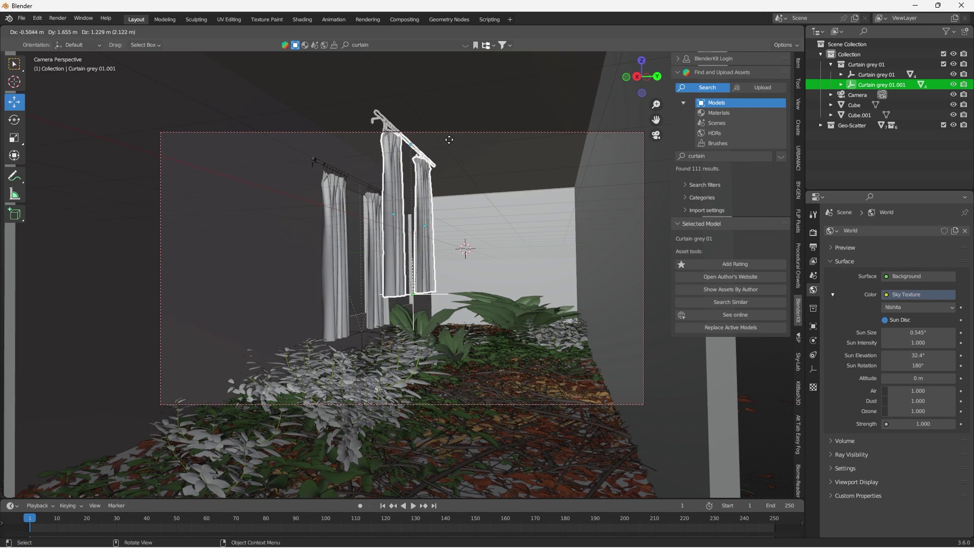
pyautogui.press('Escape')
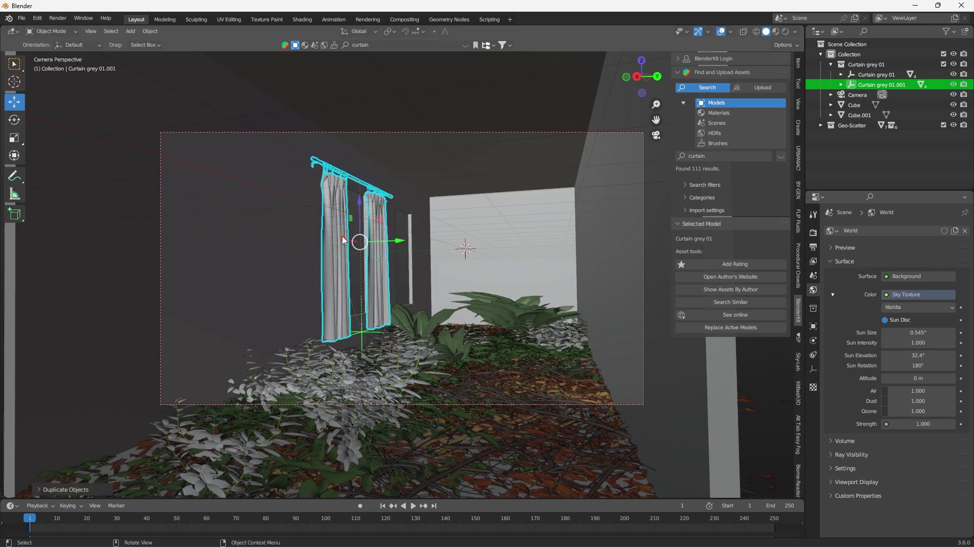
pyautogui.press('g')
pyautogui.press('x')
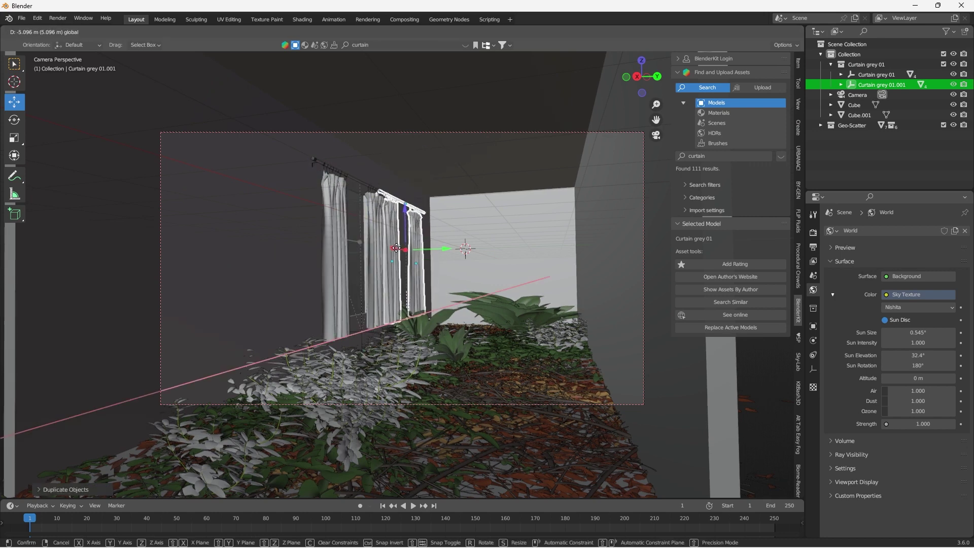
pyautogui.click(397, 248)
# Step: Nudge the leftmost curtain panel along its rail on the X axis
pyautogui.click(353, 222)
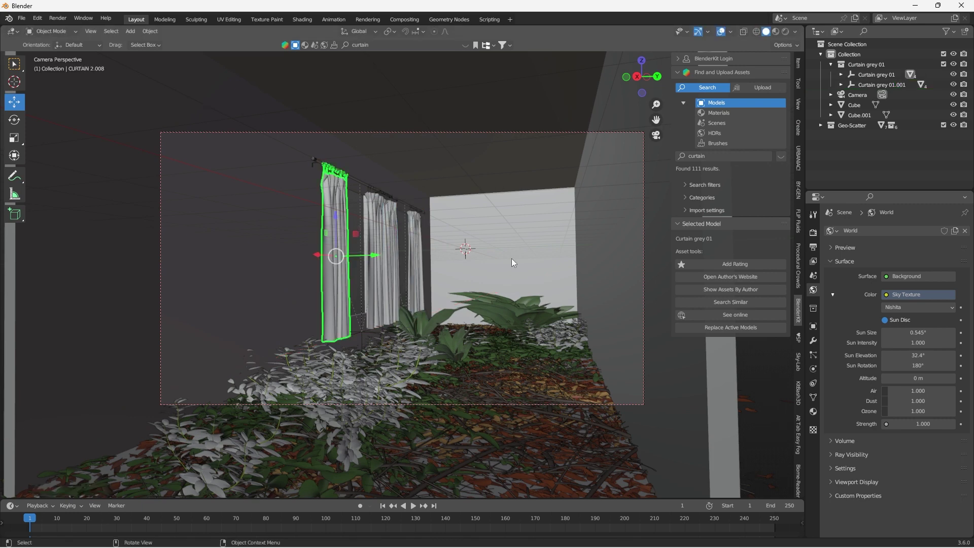
pyautogui.press('g')
pyautogui.press('x')
pyautogui.click(592, 321)
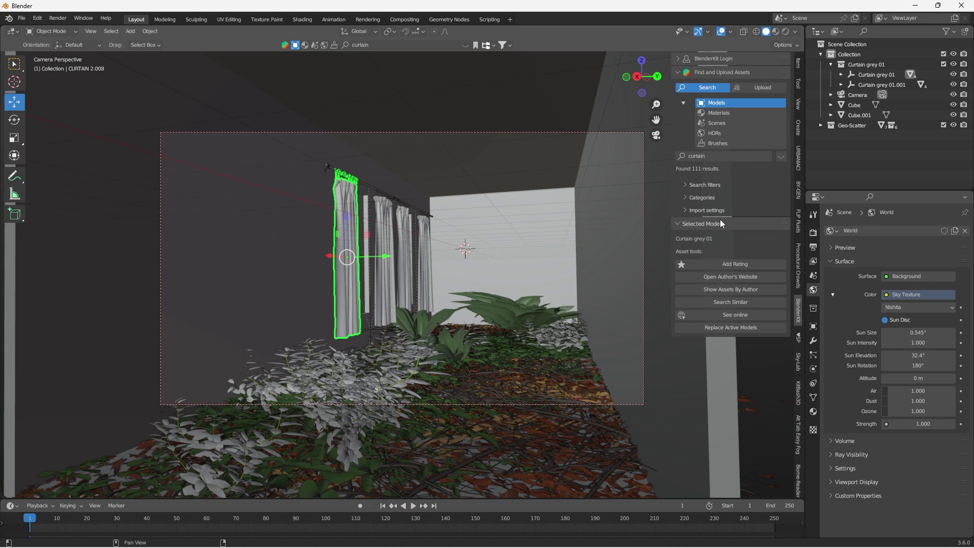
pyautogui.click(723, 157)
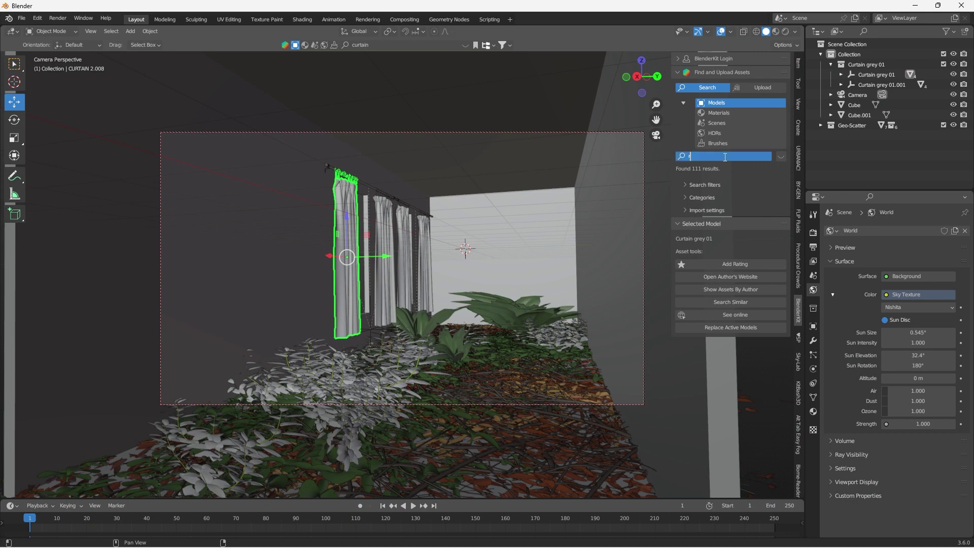
# Step: Search BlenderKit for 'robot' and download the Humanoid Robot model into the corridor
pyautogui.write('robot')
pyautogui.press('Return')
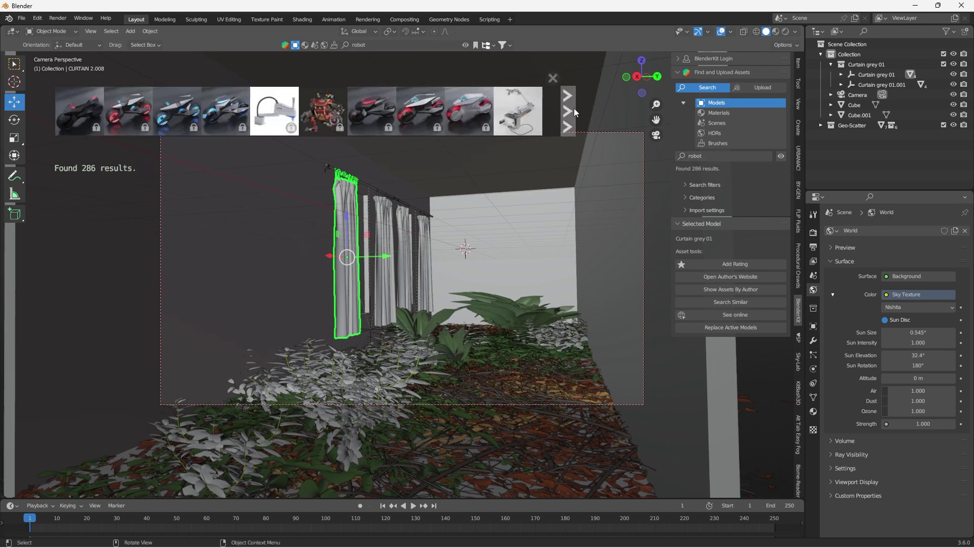
pyautogui.moveTo(279, 112)
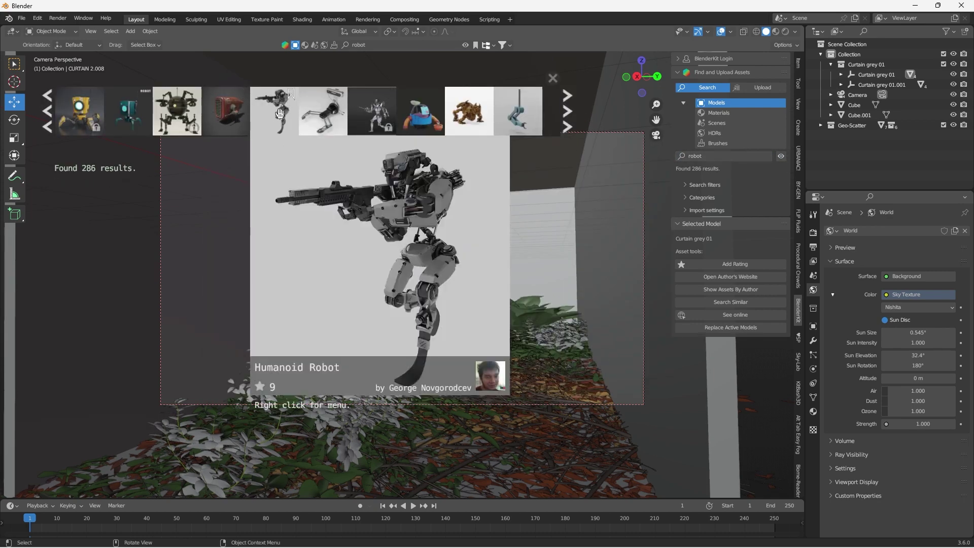
pyautogui.click(275, 113)
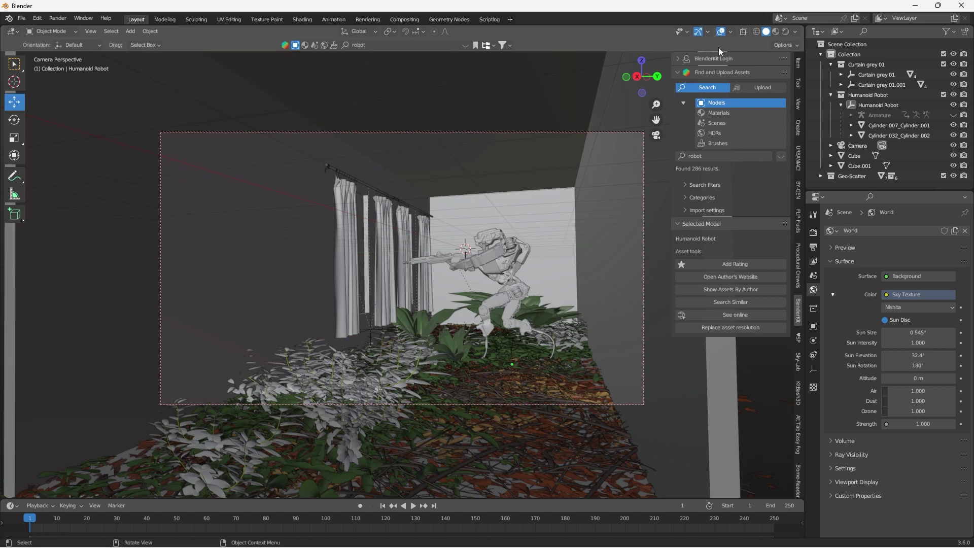
# Step: Preview the robot corridor in Rendered shading, zoomed into the camera frame, with Render Properties shown
pyautogui.click(786, 31)
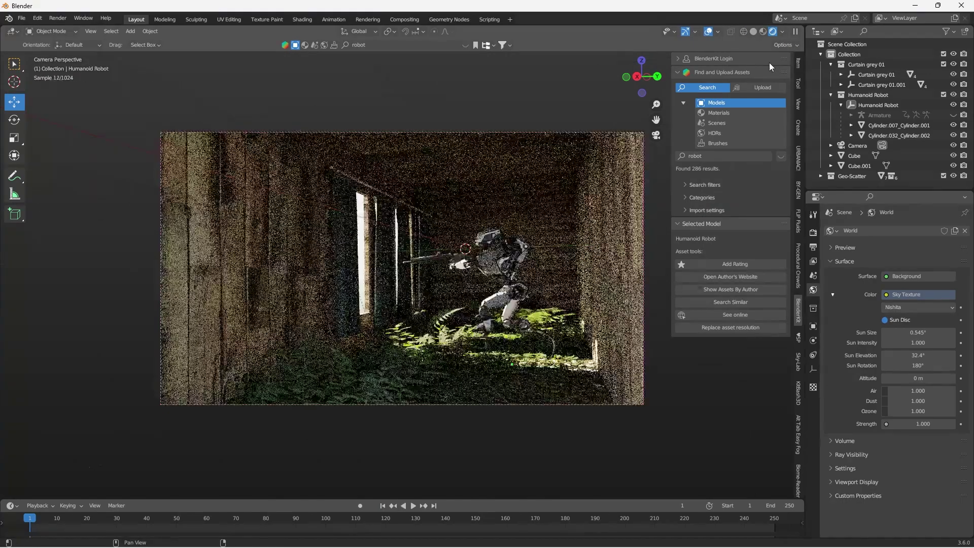
pyautogui.scroll(2, 464, 285)
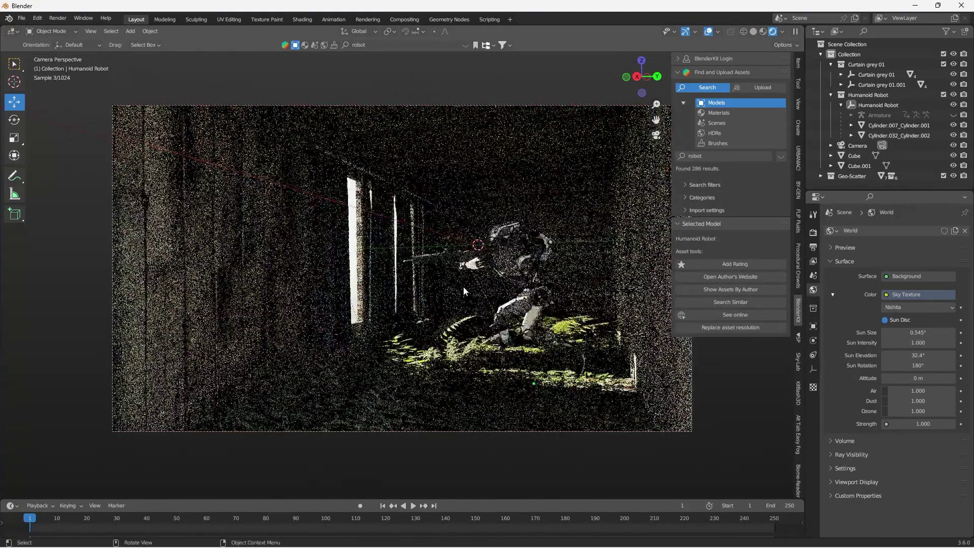
pyautogui.click(812, 233)
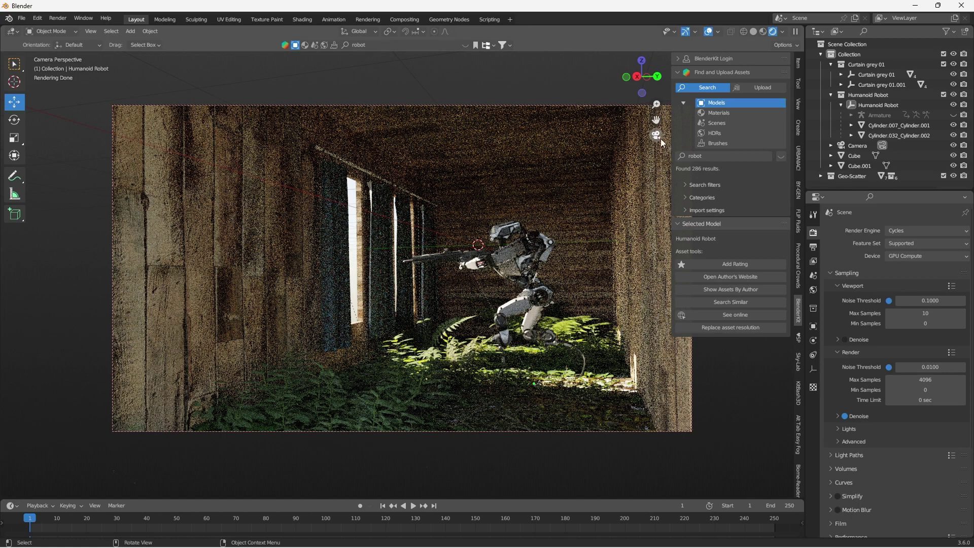
# Step: Add a cube, scale it up twice to engulf the corridor, and switch to the Shading workspace
pyautogui.moveTo(661, 143); pyautogui.dragTo(538, 175, button='middle')
pyautogui.hotkey('shift', 'a')
pyautogui.moveTo(465, 223)
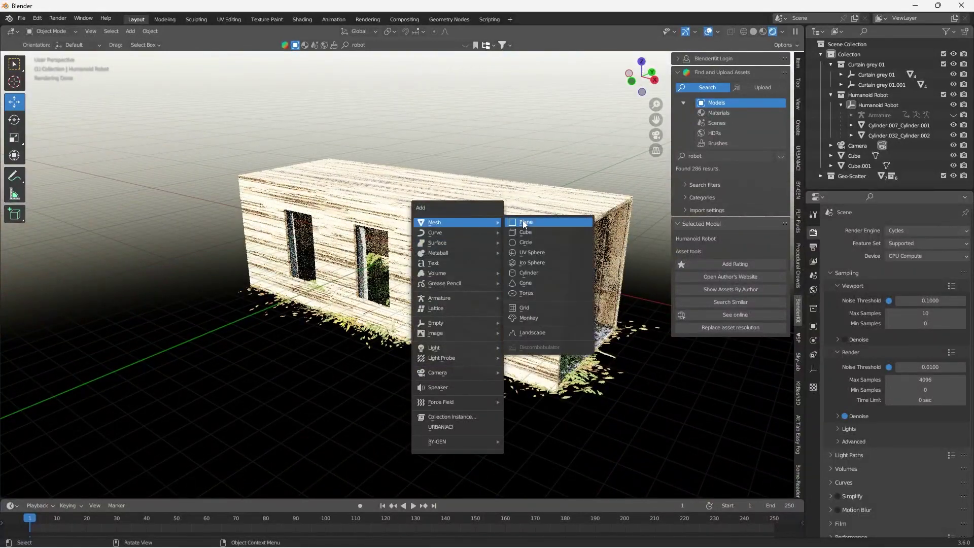
pyautogui.click(525, 232)
pyautogui.press('s')
pyautogui.click(499, 200)
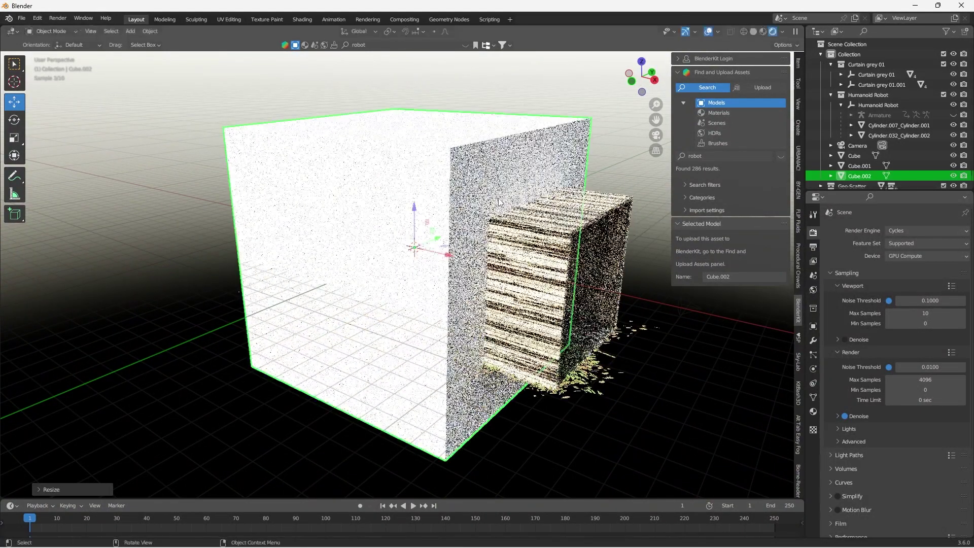
pyautogui.press('s')
pyautogui.click(553, 236)
pyautogui.moveTo(553, 236); pyautogui.dragTo(527, 213, button='middle')
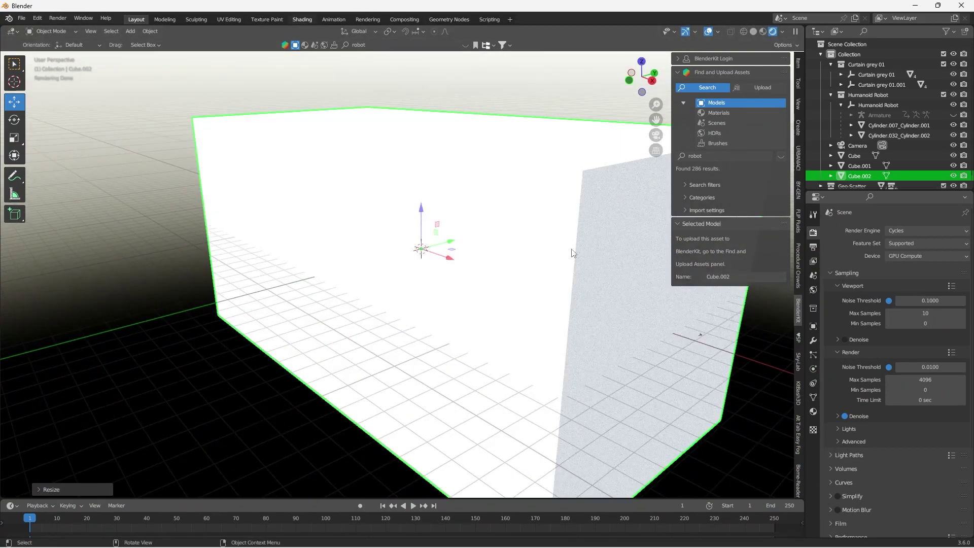
pyautogui.hotkey('ctrl', 'pageup')
pyautogui.hotkey('ctrl', 'pageup')
pyautogui.hotkey('ctrl', 'pageup')
pyautogui.hotkey('ctrl', 'pageup')
pyautogui.hotkey('ctrl', 'pageup')
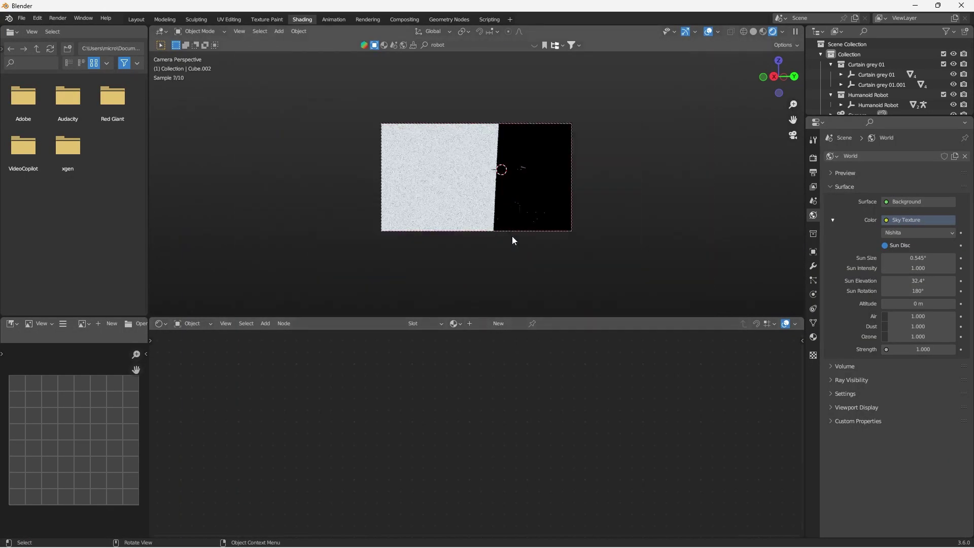
# Step: Replace the cube's Principled BSDF with a Volume Scatter node wired to the Volume output
pyautogui.moveTo(512, 236); pyautogui.dragTo(614, 237, button='middle')
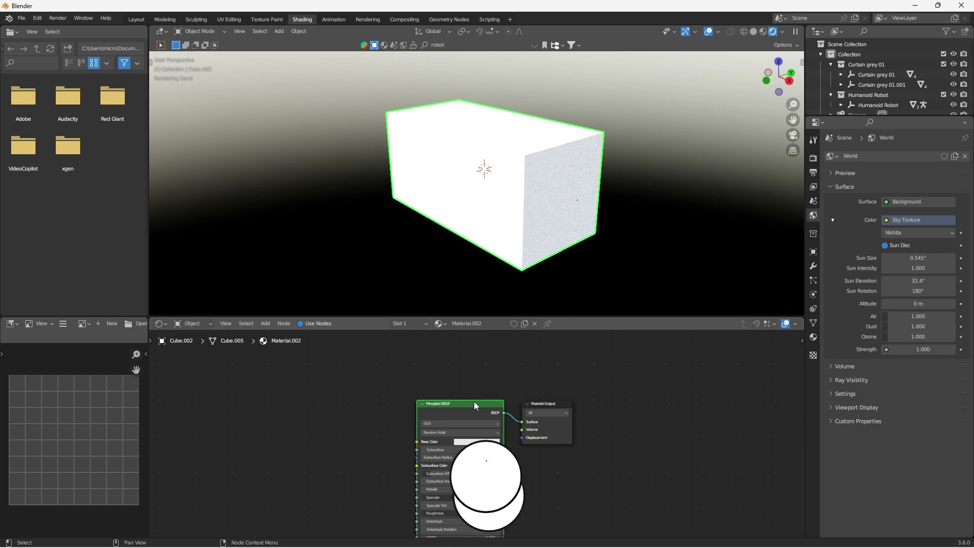
pyautogui.press('x')
pyautogui.hotkey('shift', 'a')
pyautogui.click(465, 408)
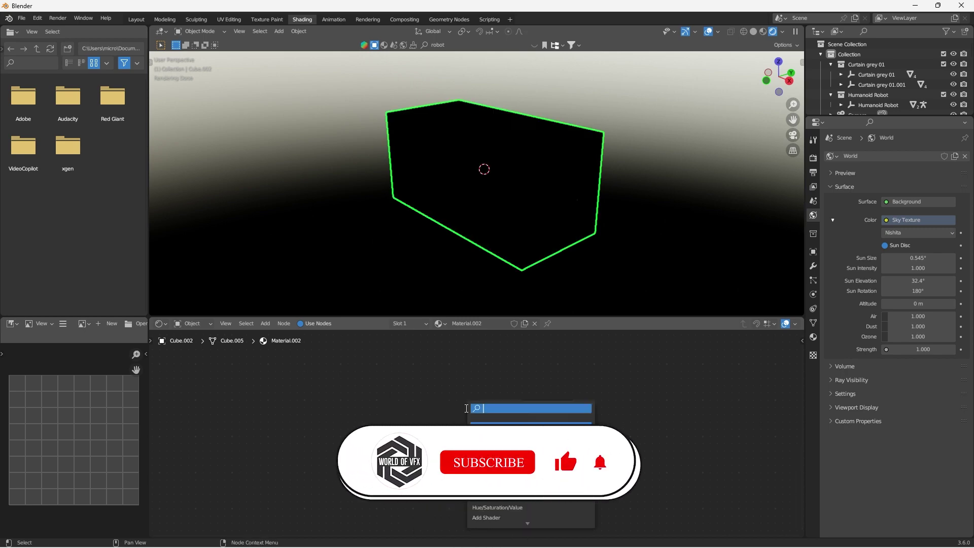
pyautogui.write('volume')
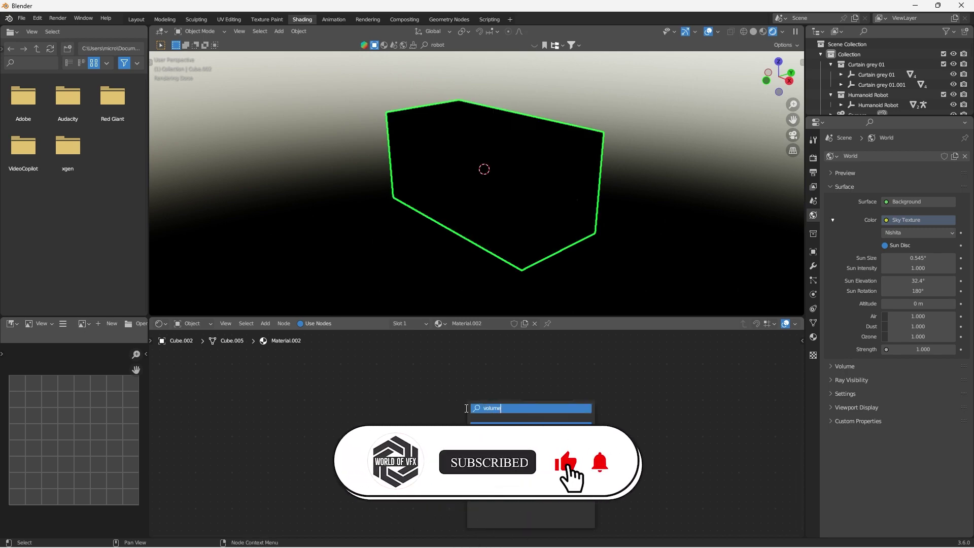
pyautogui.press('Return')
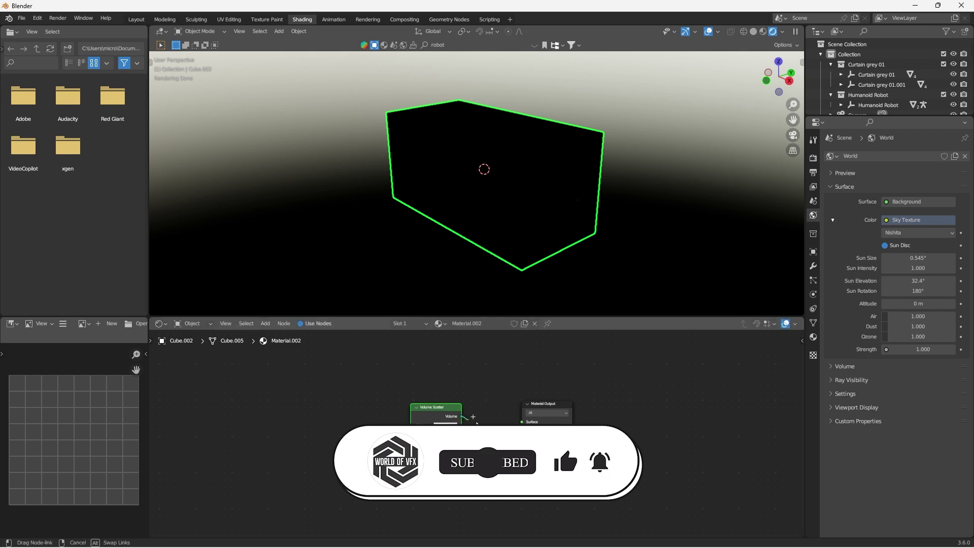
pyautogui.moveTo(461, 416); pyautogui.dragTo(521, 429)
# Step: Add a Color Ramp and feed it into the Volume Scatter colour input
pyautogui.scroll(2, 509, 168)
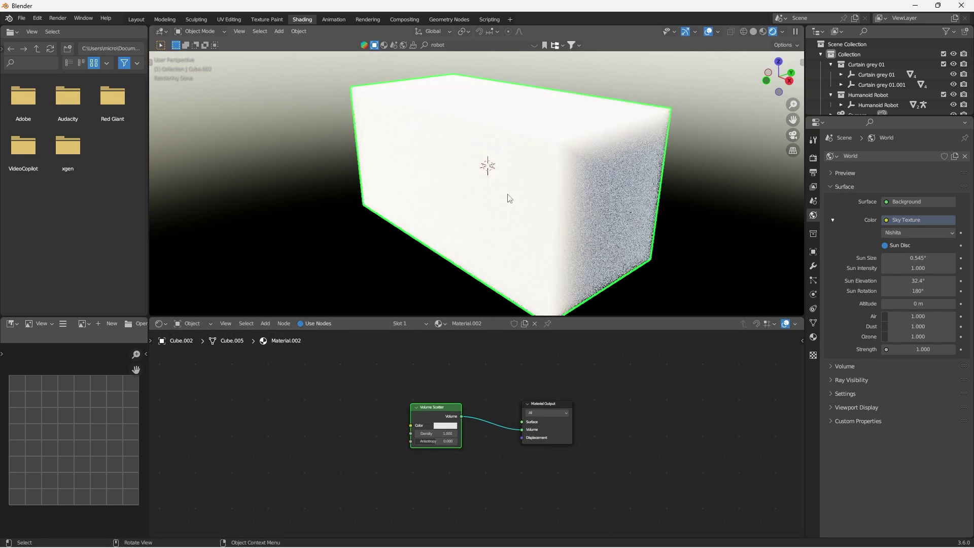
pyautogui.hotkey('shift', 'a')
pyautogui.click(336, 414)
pyautogui.write('ramp')
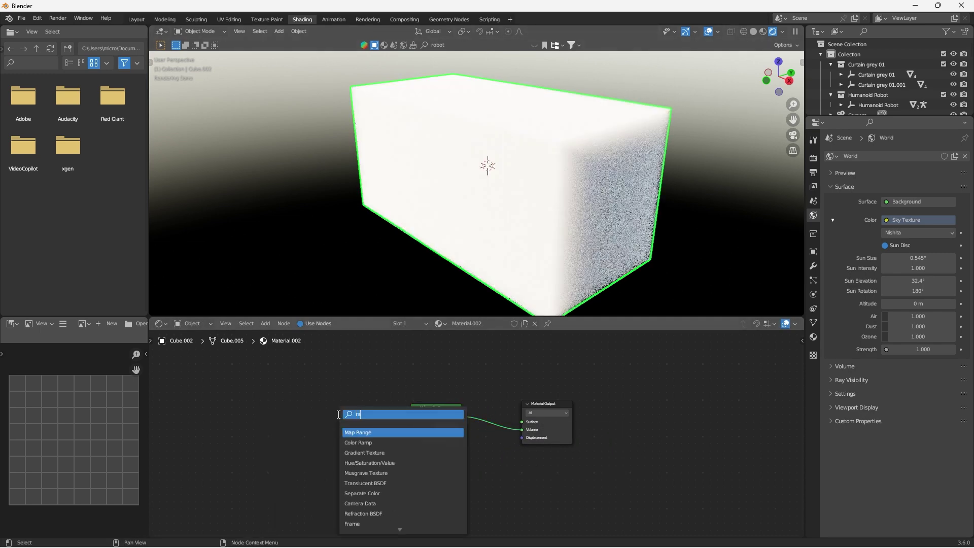
pyautogui.click(354, 432)
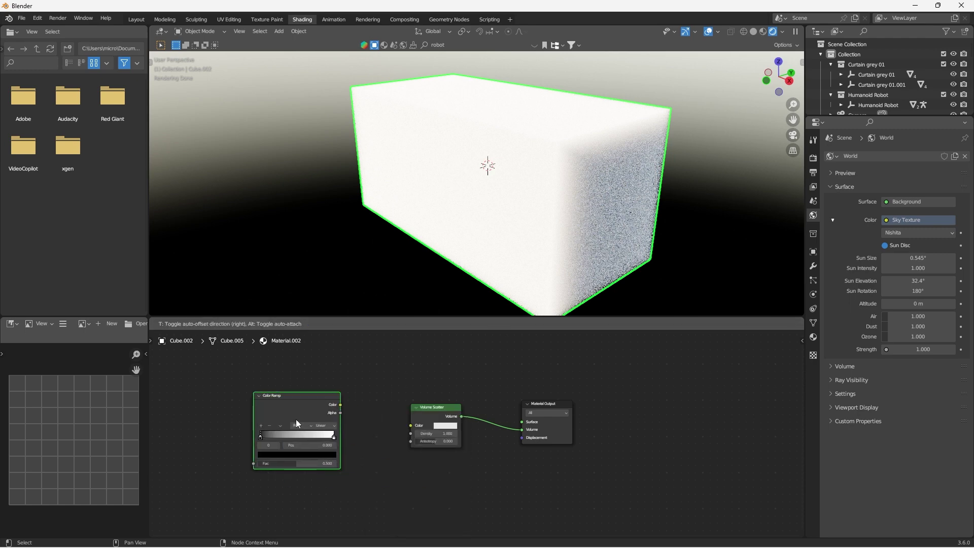
pyautogui.click(265, 397)
pyautogui.moveTo(340, 404); pyautogui.dragTo(406, 434)
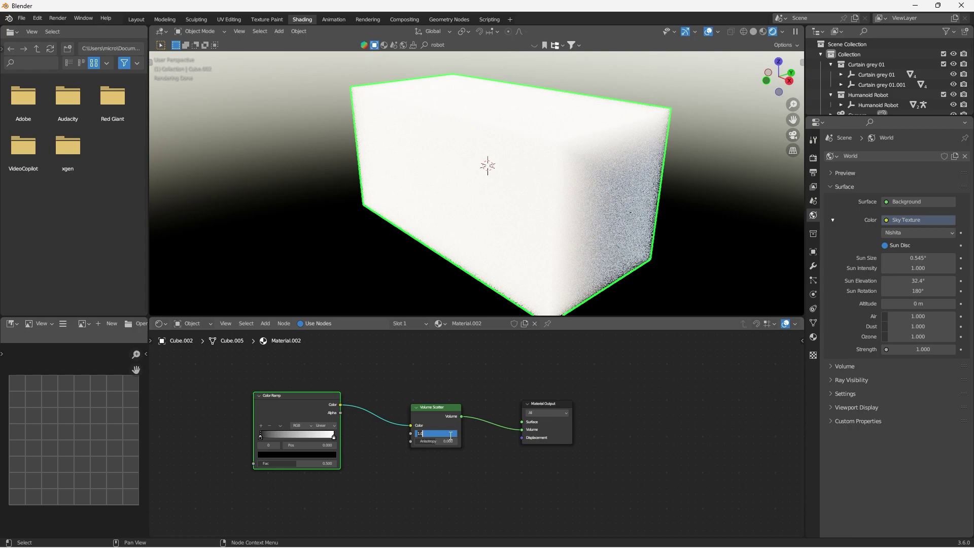
# Step: Set fog density to 0.001 and anisotropy to 0.9, darkening the ramp's black stop
pyautogui.write('0.1')
pyautogui.press('Return')
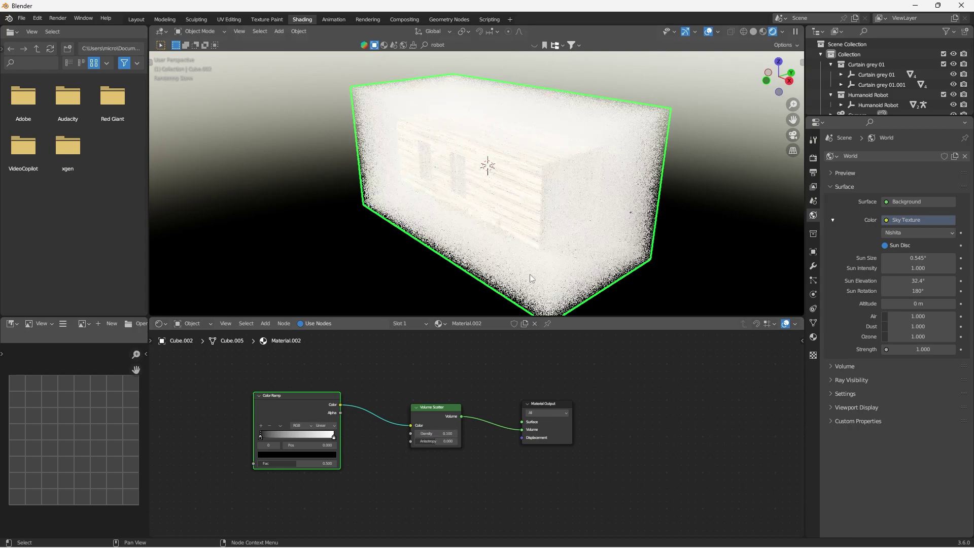
pyautogui.click(794, 135)
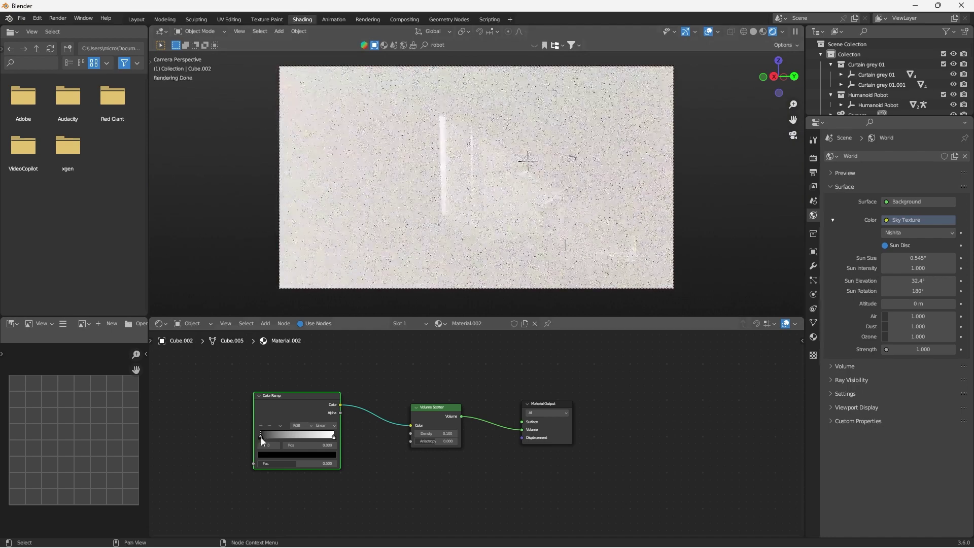
pyautogui.moveTo(261, 437); pyautogui.dragTo(293, 439)
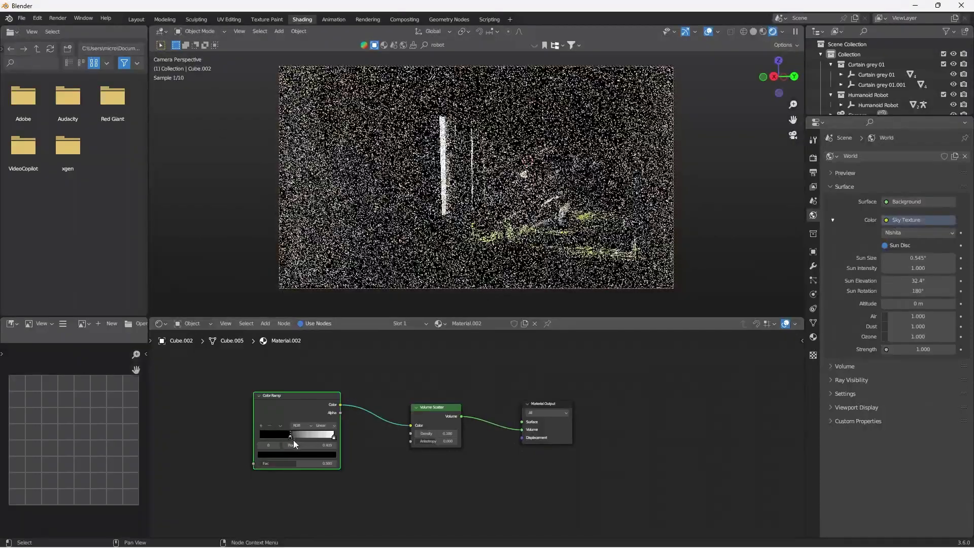
pyautogui.click(446, 434)
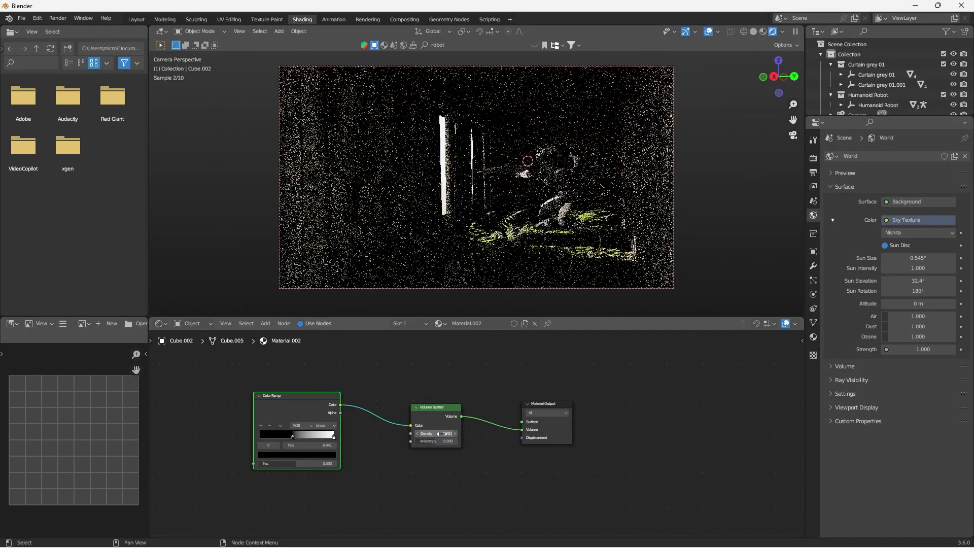
pyautogui.scroll(3, 443, 444)
pyautogui.click(412, 445)
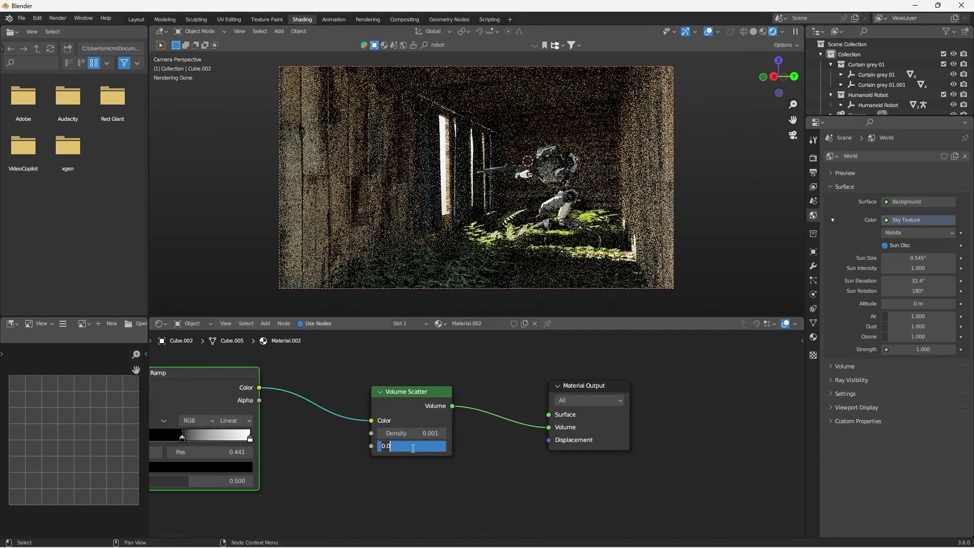
pyautogui.write('.9')
pyautogui.press('Return')
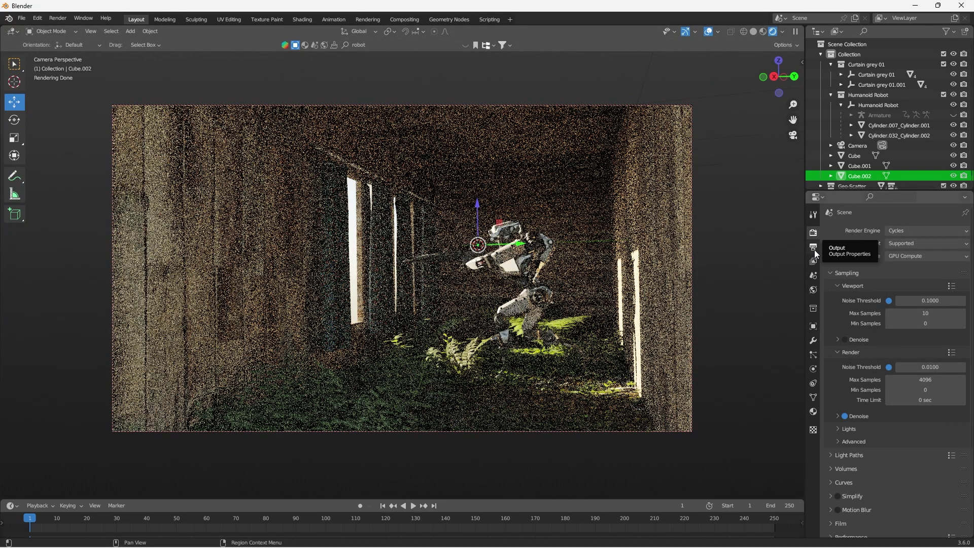
# Step: Set the Color Management look to Filmic Very High Contrast
pyautogui.click(835, 531)
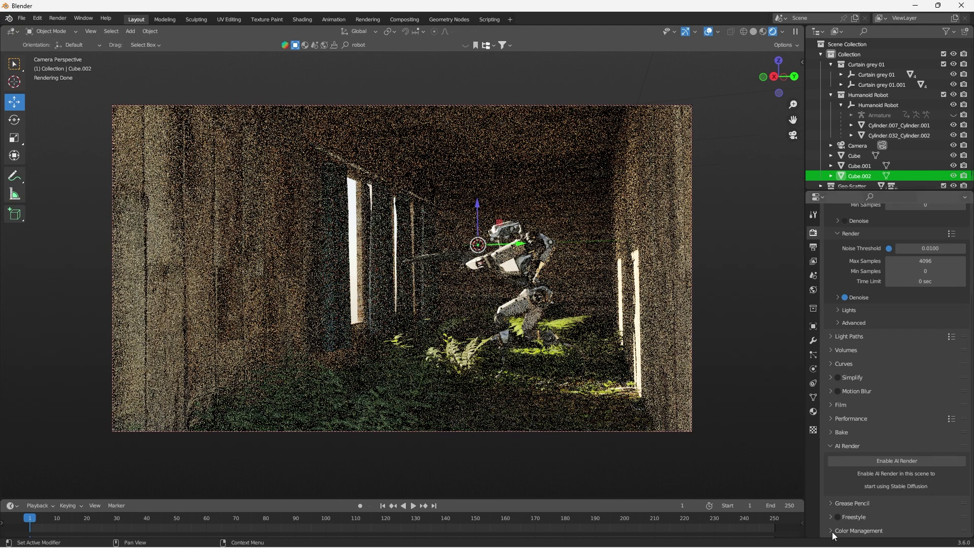
pyautogui.scroll(-5, 845, 505)
pyautogui.click(905, 476)
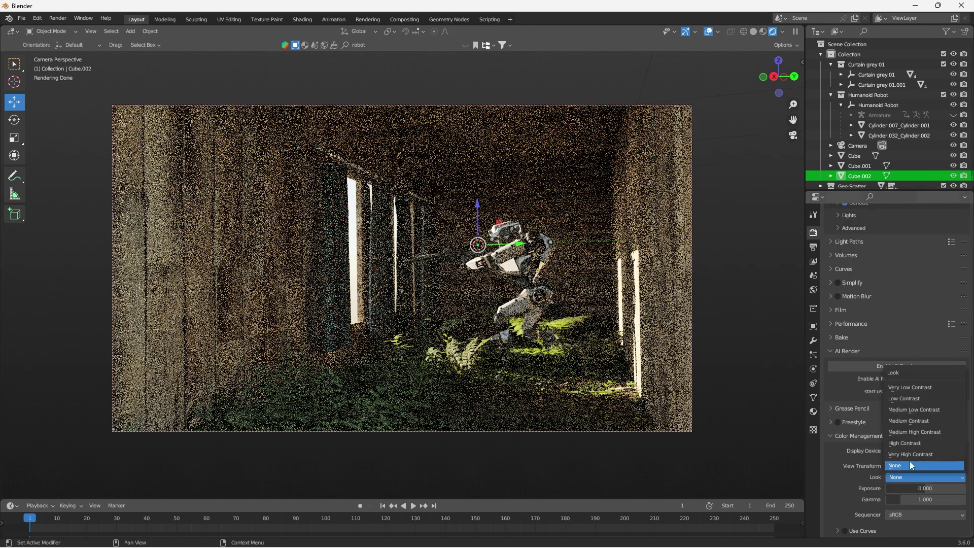
pyautogui.click(912, 455)
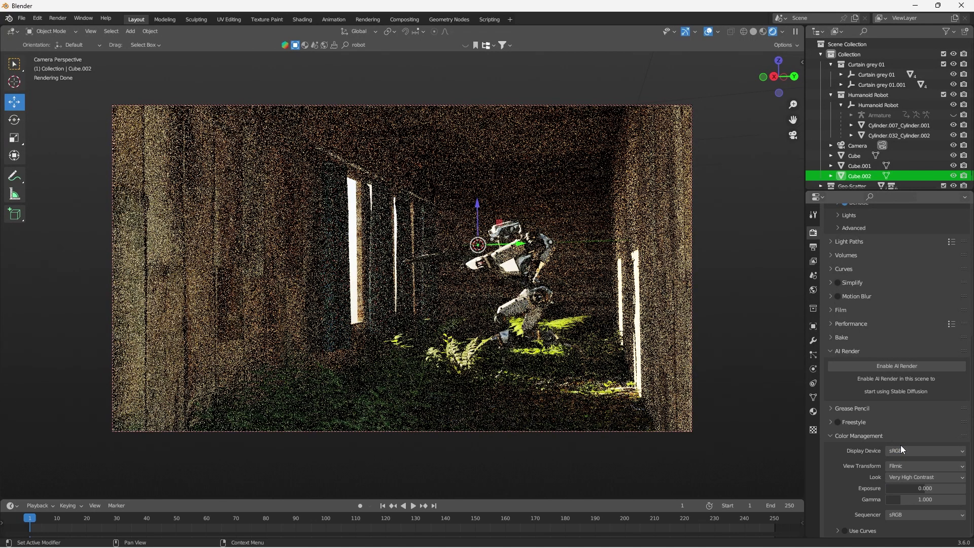
# Step: In Light Paths, turn Fast GI Approximation on and then back off
pyautogui.scroll(5, 846, 295)
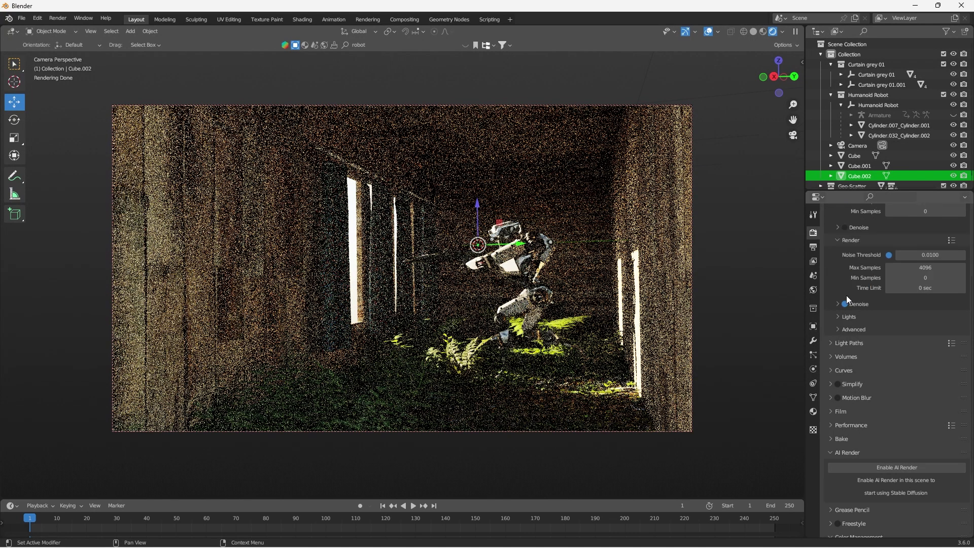
pyautogui.click(829, 344)
pyautogui.scroll(-6, 852, 388)
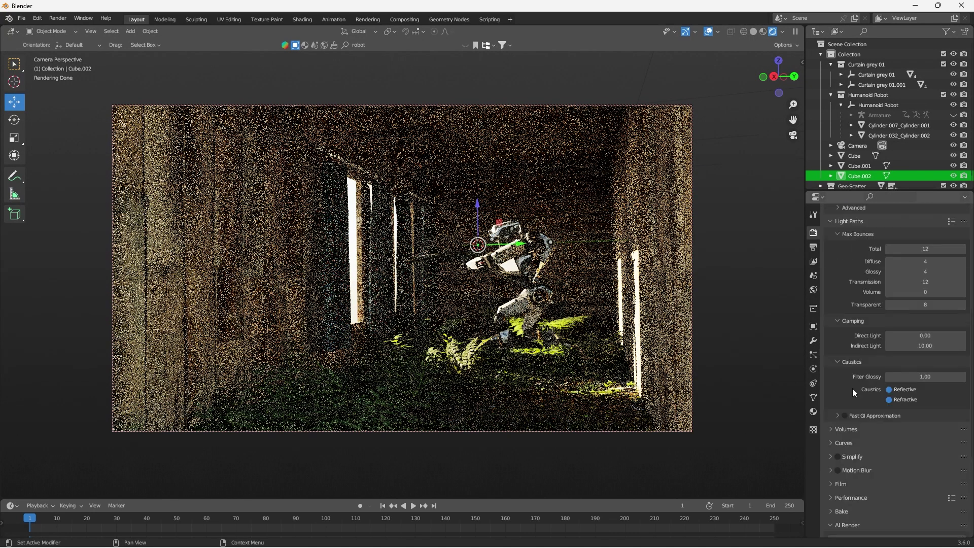
pyautogui.click(844, 416)
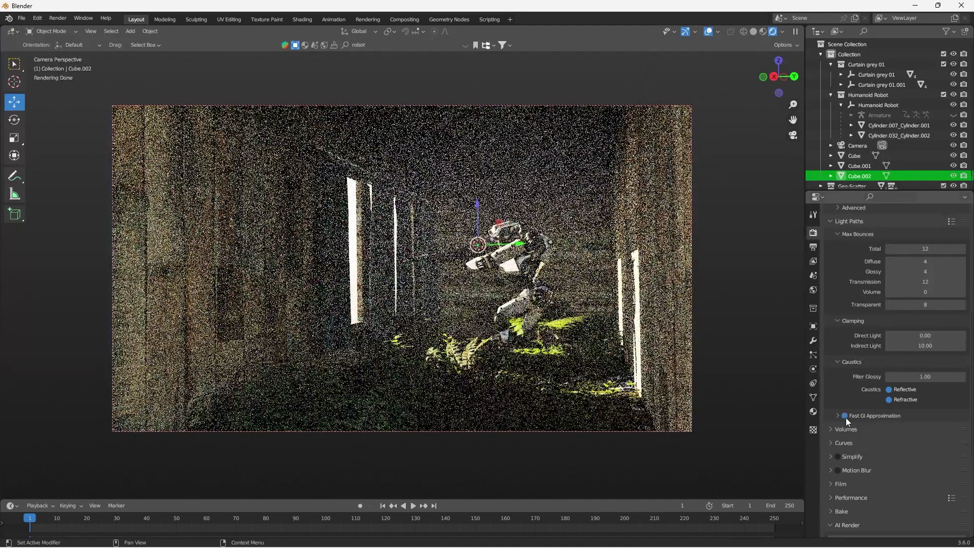
pyautogui.click(845, 418)
pyautogui.scroll(-7, 844, 418)
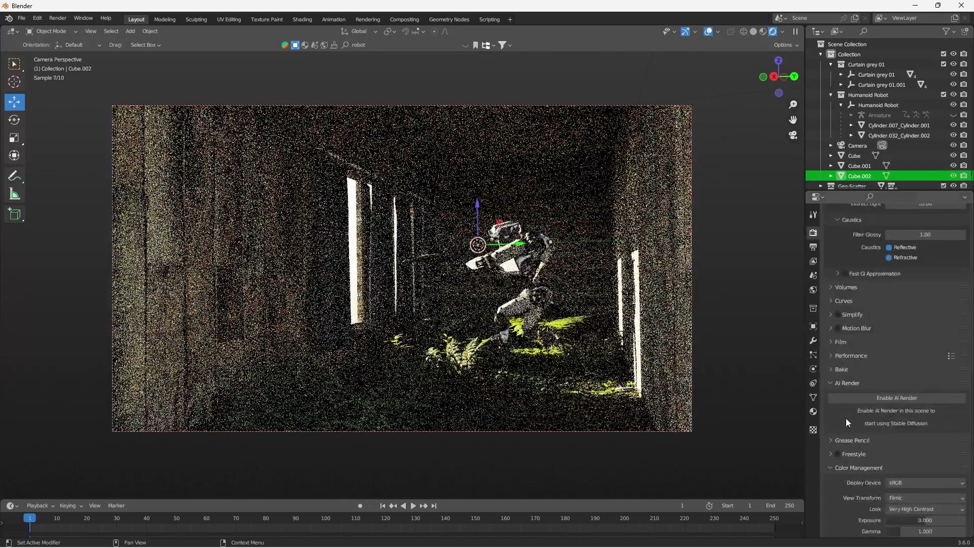
pyautogui.scroll(5, 845, 418)
# Step: Confirm the 1920×1080 RGBA PNG output settings in Output Properties, then bring up the Render menu
pyautogui.click(813, 247)
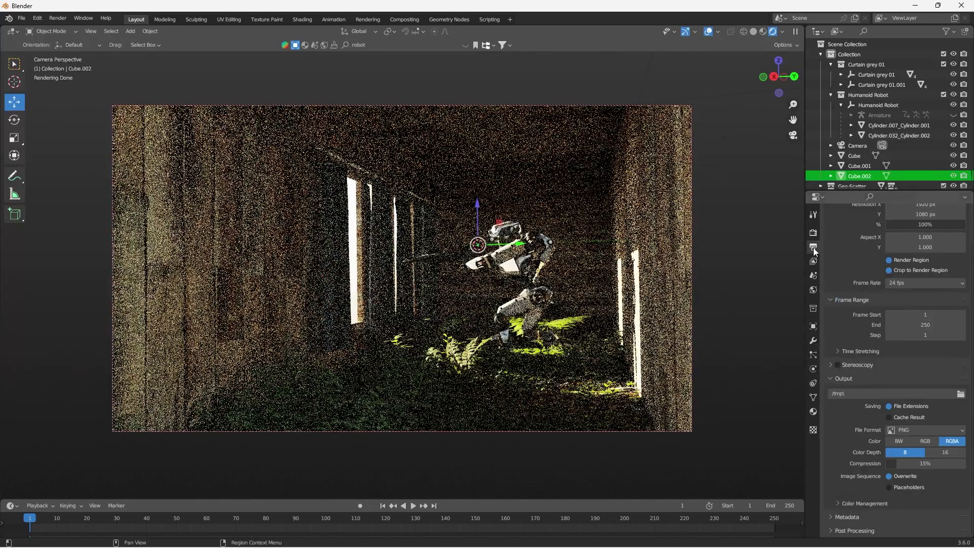
pyautogui.scroll(2, 833, 284)
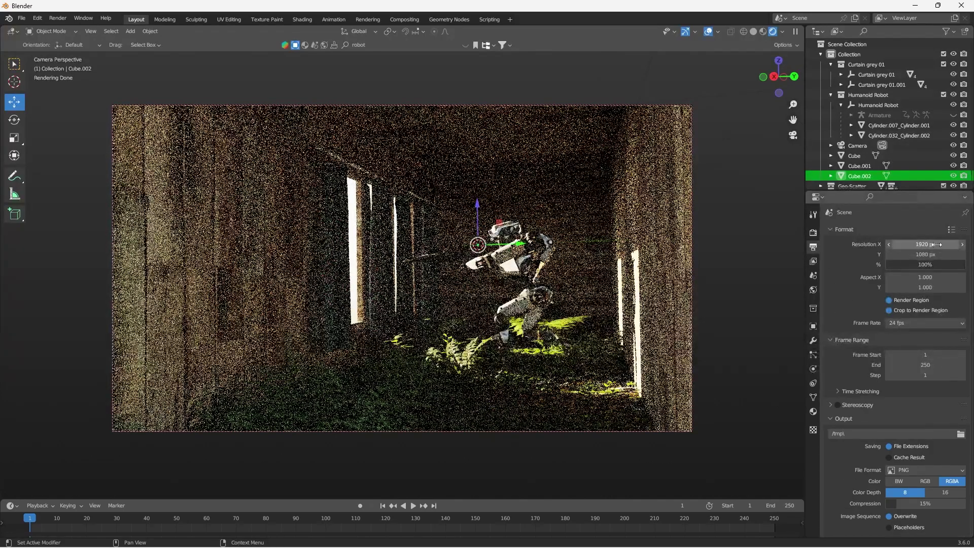
pyautogui.scroll(-2, 841, 318)
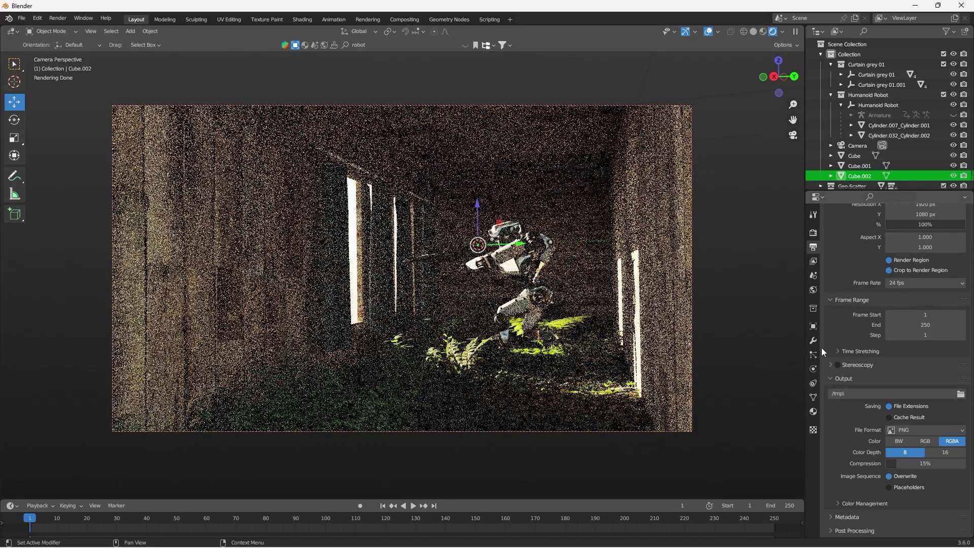
pyautogui.click(57, 18)
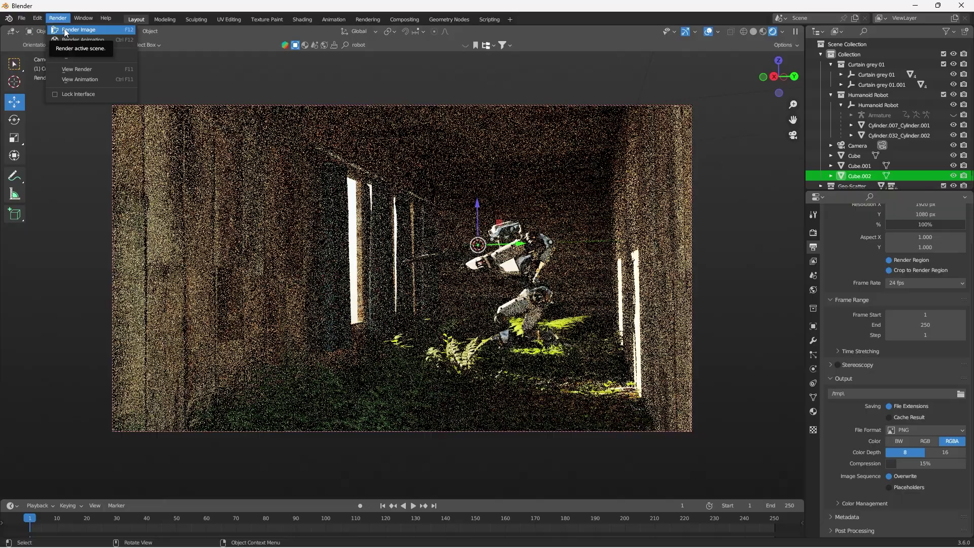